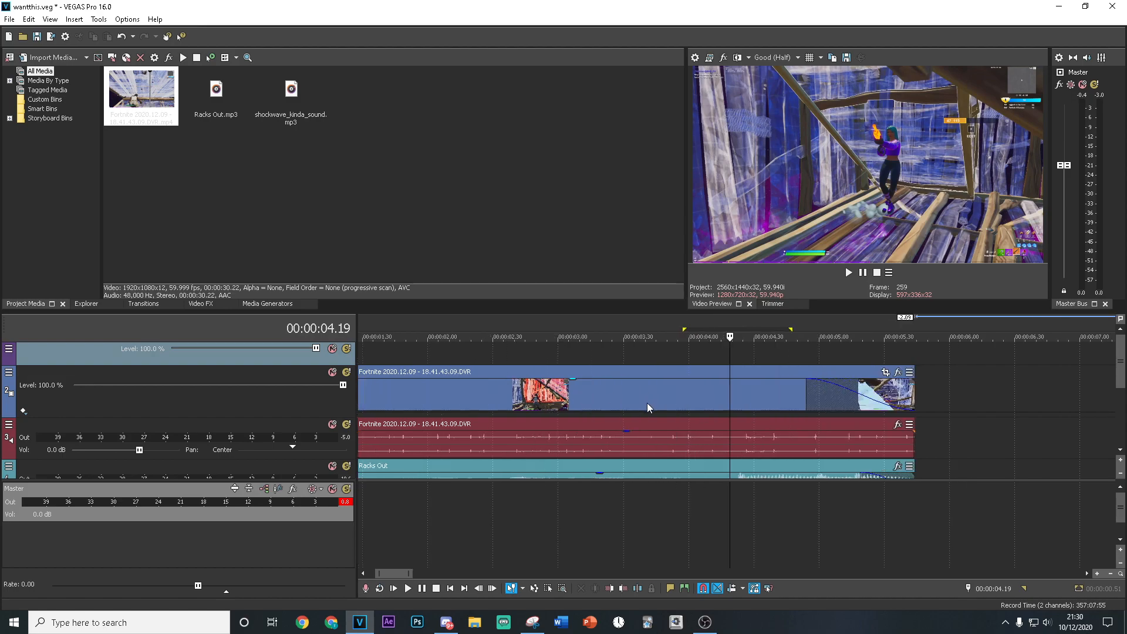
# Add a velocity envelope to the Fortnite gameplay video clip.
pyautogui.click(738, 359)
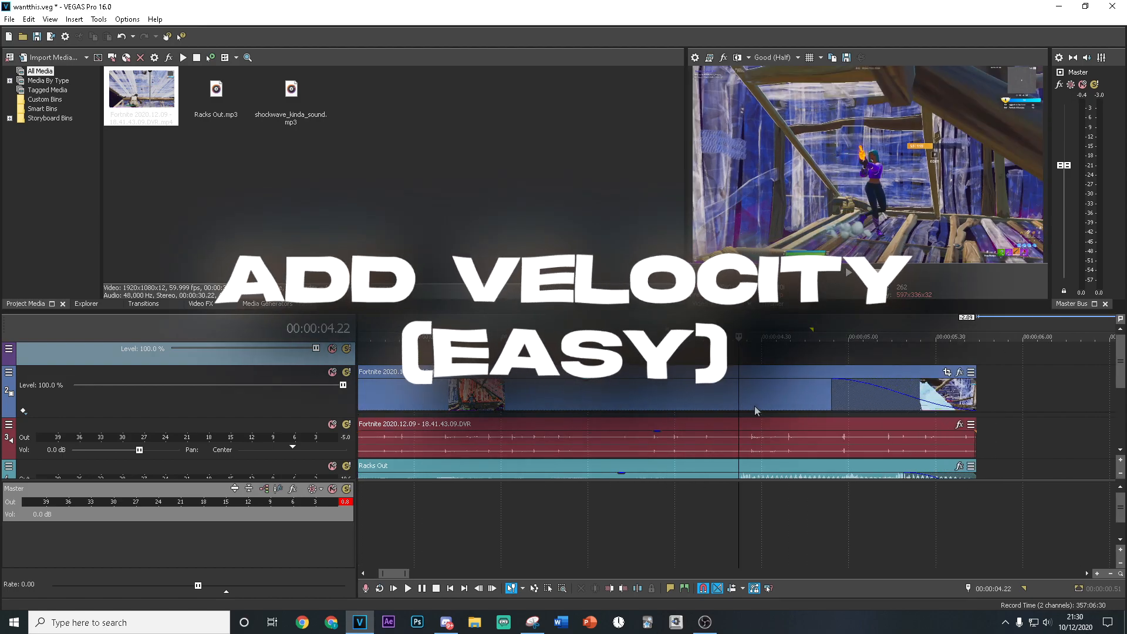
pyautogui.rightClick(758, 403)
pyautogui.moveTo(824, 488)
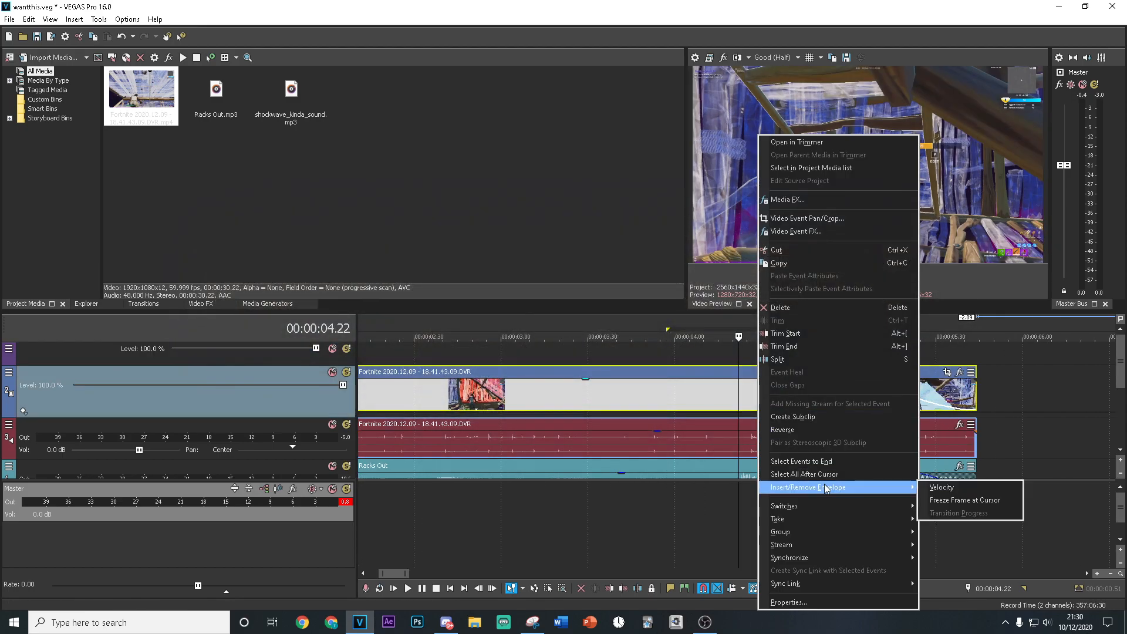
pyautogui.click(942, 487)
# Add a velocity point on the clip's envelope at 00:00:04.27, just before the kill.
pyautogui.scroll(2, 818, 456)
pyautogui.press('space')
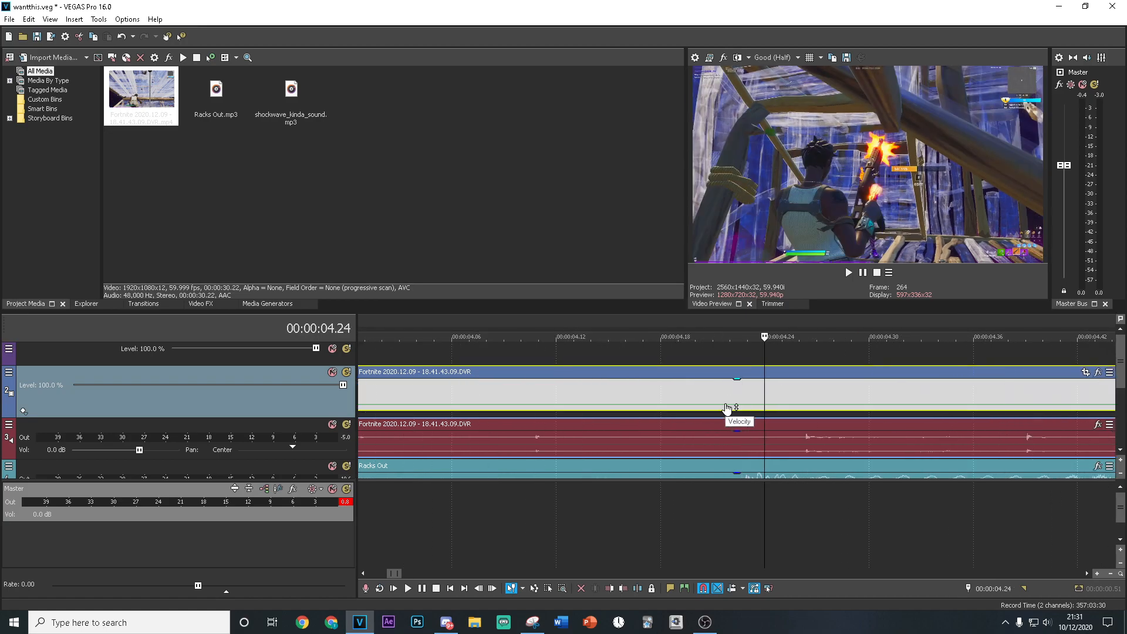
pyautogui.press('Left')
pyautogui.press('Right')
pyautogui.scroll(2, 799, 418)
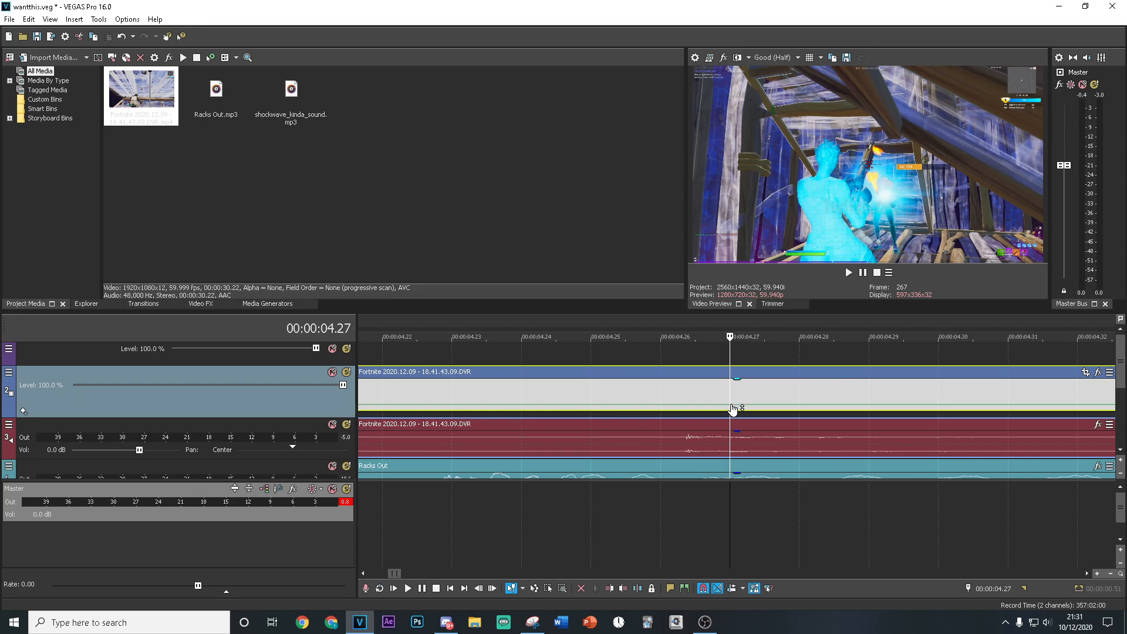
pyautogui.doubleClick(730, 405)
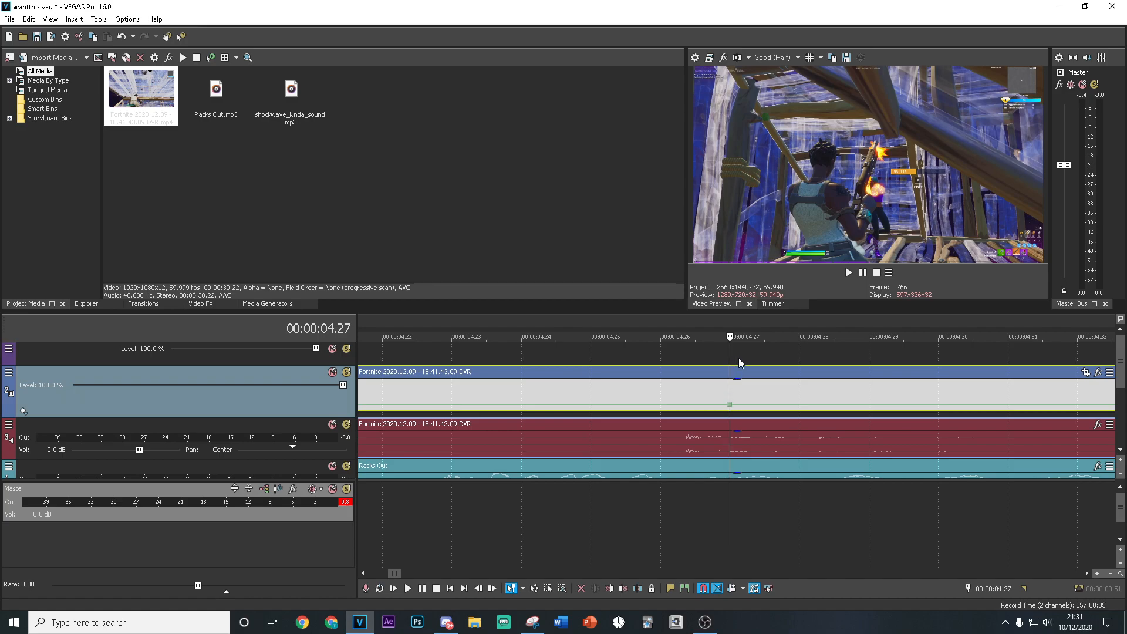
# Add an earlier velocity point on the envelope at 00:00:04.18.
pyautogui.press('Left')
pyautogui.press('Left')
pyautogui.press('Left')
pyautogui.press('Left')
pyautogui.press('Left')
pyautogui.press('Left')
pyautogui.press('Left')
pyautogui.press('Left')
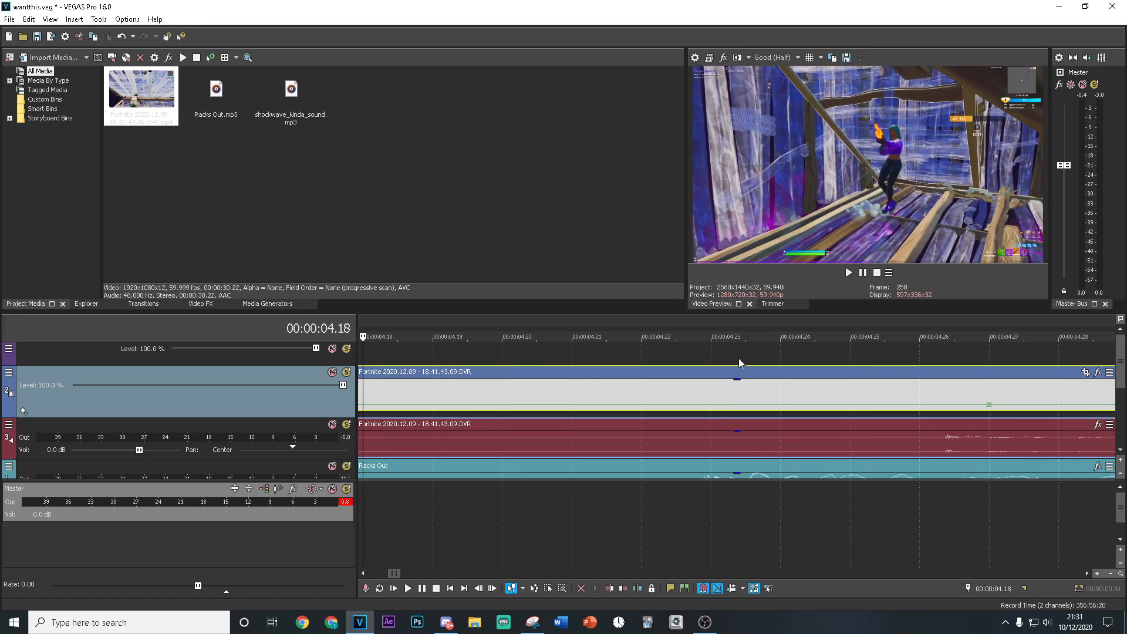
pyautogui.doubleClick(729, 406)
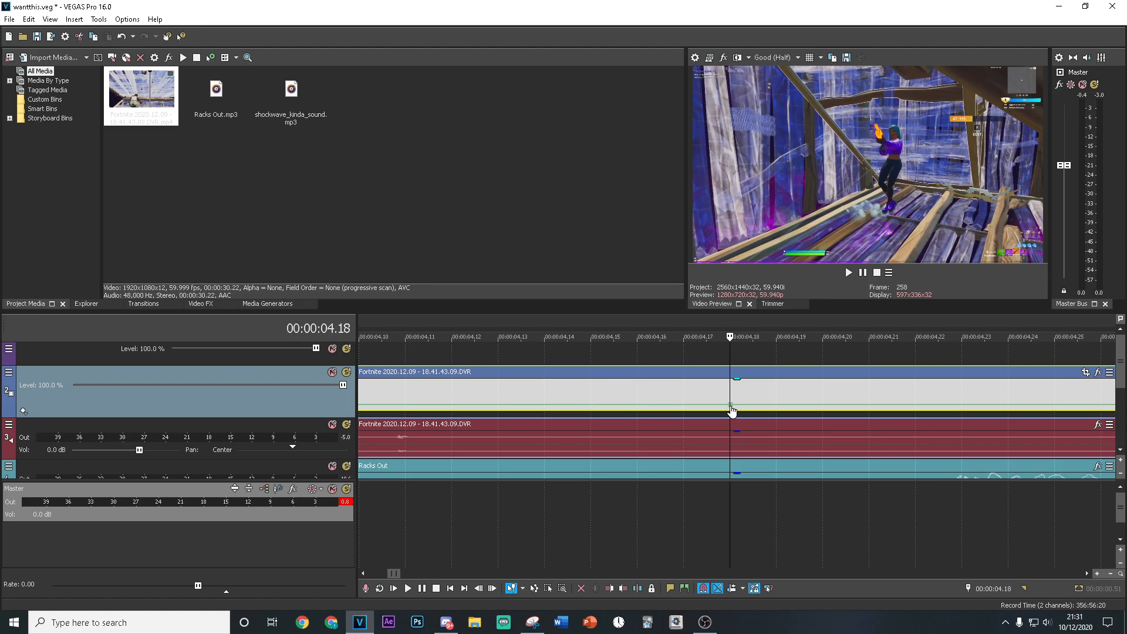
# Add a velocity point at 00:00:04.28 and set it to 50% forward velocity.
pyautogui.scroll(-1, 777, 388)
pyautogui.click(940, 358)
pyautogui.press('Right')
pyautogui.scroll(2, 941, 360)
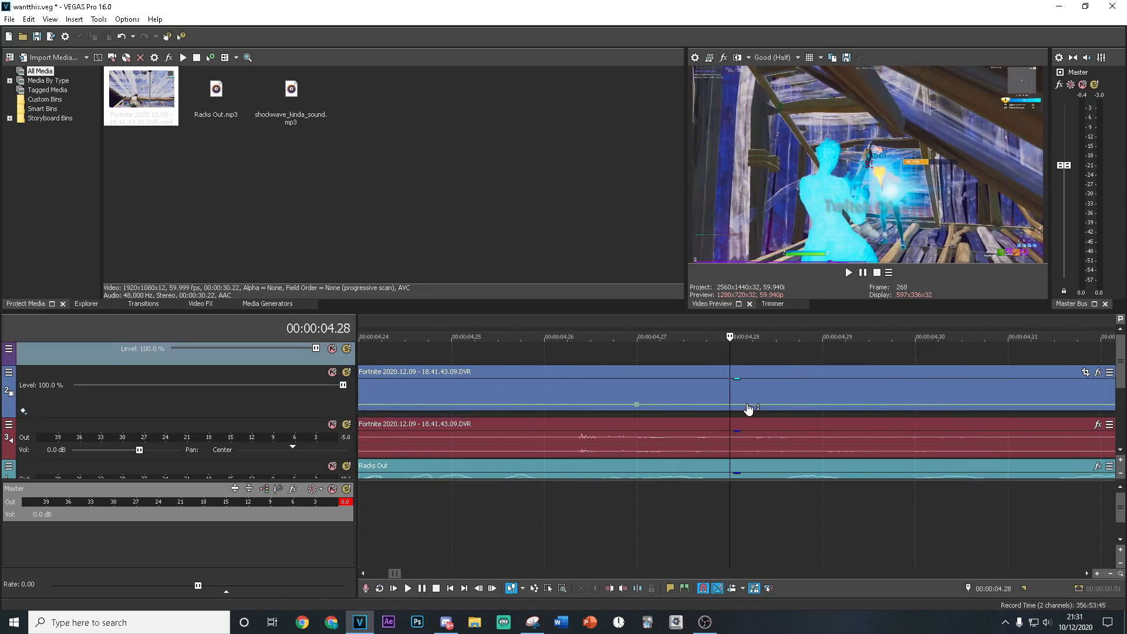
pyautogui.doubleClick(698, 405)
pyautogui.rightClick(697, 405)
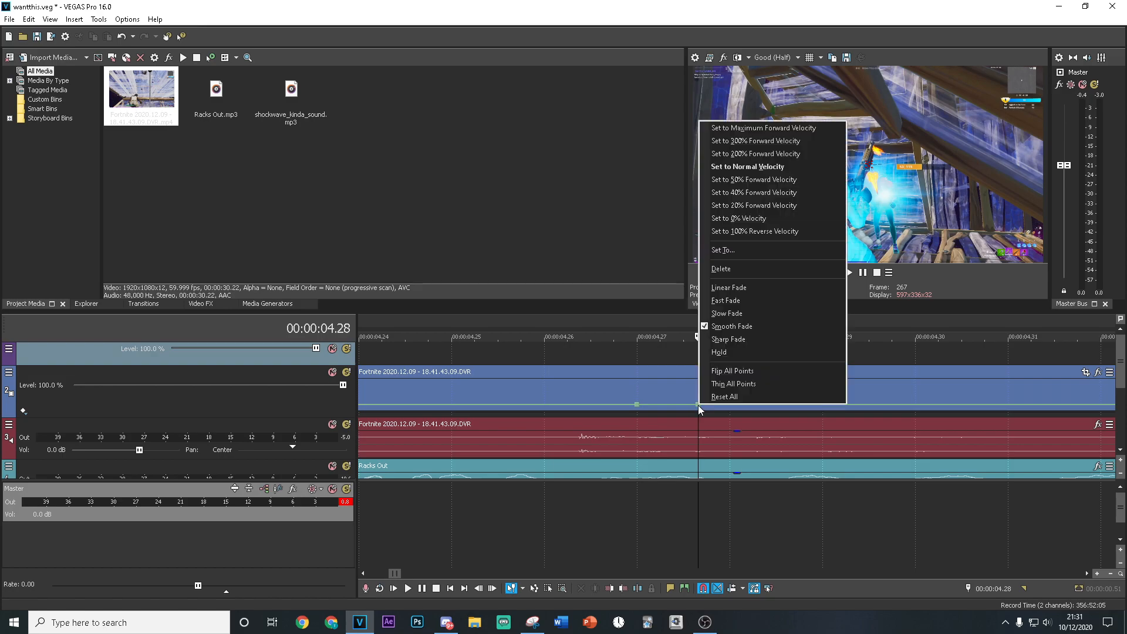
pyautogui.click(768, 181)
# Set the velocity point at 00:00:04.27 to 200% forward velocity.
pyautogui.rightClick(638, 405)
pyautogui.click(703, 152)
pyautogui.scroll(-4, 664, 411)
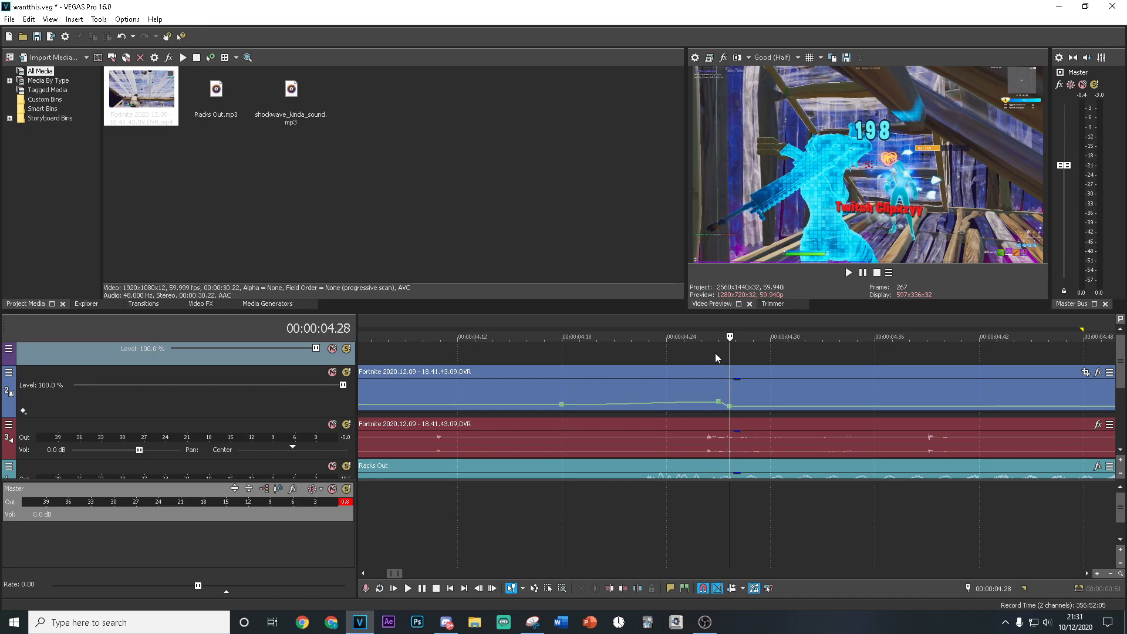
# Split the gameplay clip at 00:00:04.27, where the kill happens.
pyautogui.click(715, 354)
pyautogui.rightClick(744, 386)
pyautogui.click(763, 360)
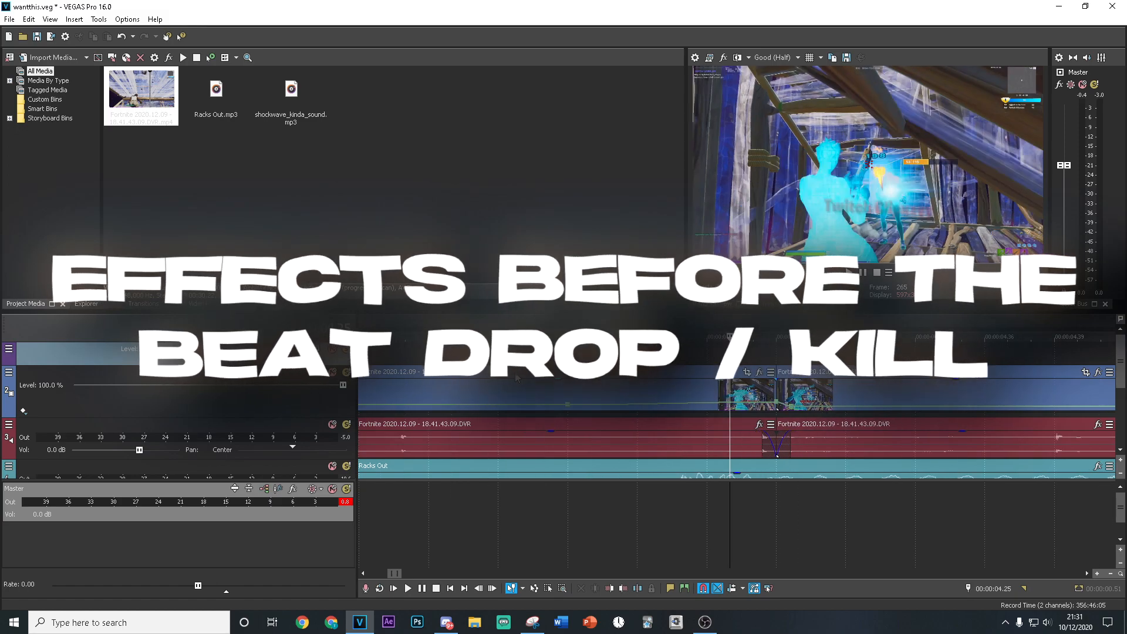
# Split the gameplay clip again at 00:00:03.57 to isolate the section before the kill.
pyautogui.click(572, 363)
pyautogui.scroll(-2, 645, 370)
pyautogui.moveTo(731, 359); pyautogui.dragTo(487, 396)
pyautogui.rightClick(506, 387)
pyautogui.click(536, 358)
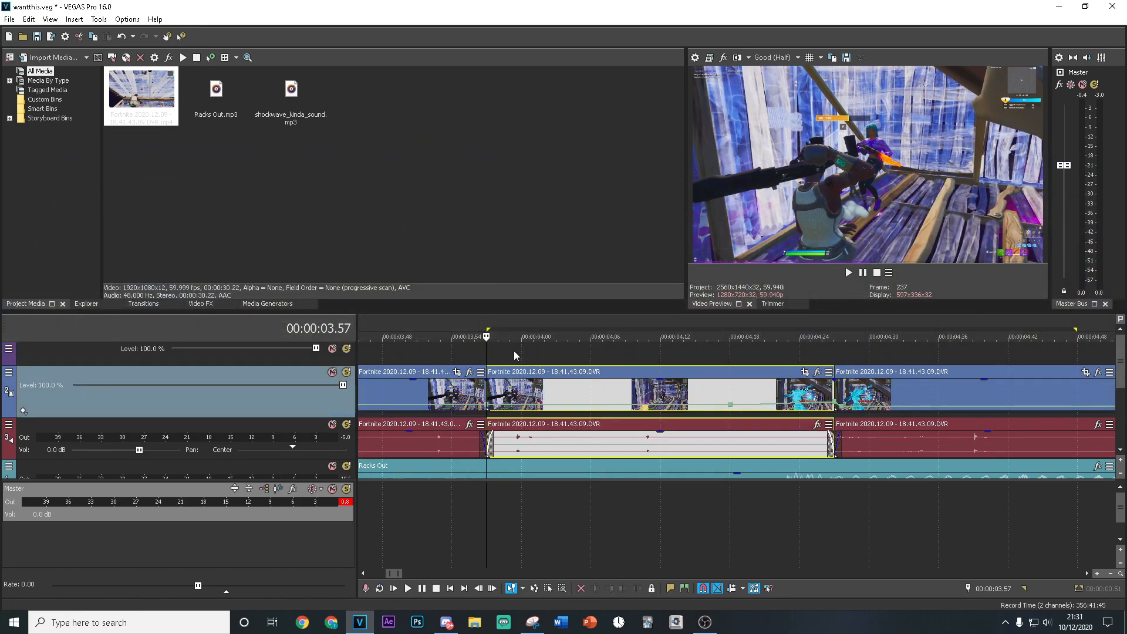
# Apply the default S_HueSatBright effect to the section before the kill and animate its saturation downward from start to end.
pyautogui.click(192, 305)
pyautogui.moveTo(137, 88); pyautogui.dragTo(528, 388)
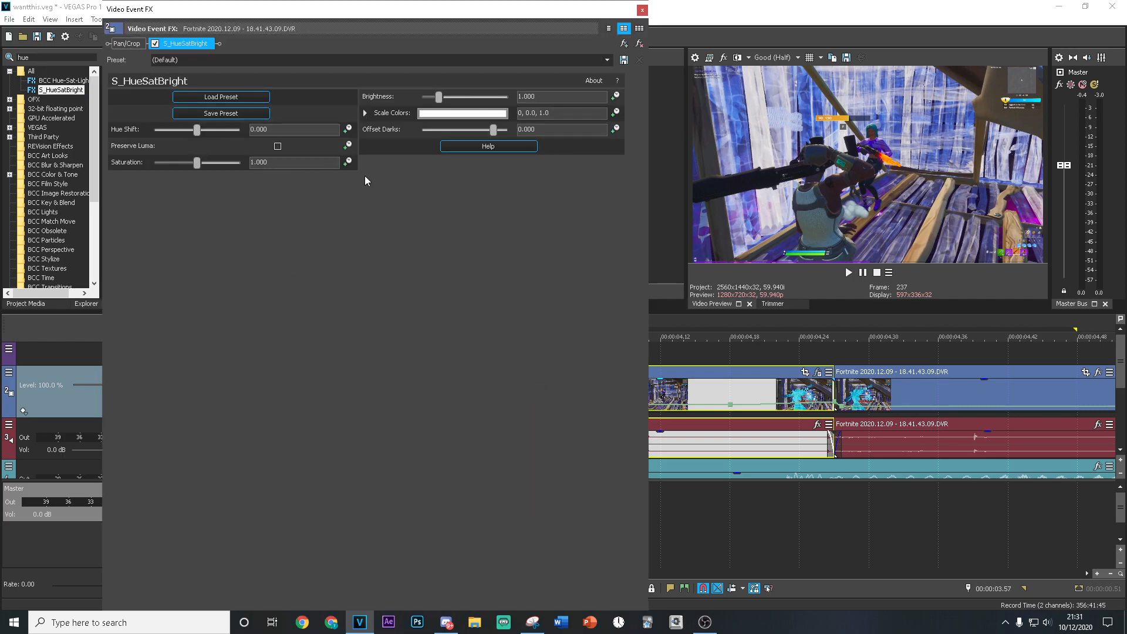
pyautogui.click(348, 162)
pyautogui.moveTo(216, 526); pyautogui.dragTo(633, 526)
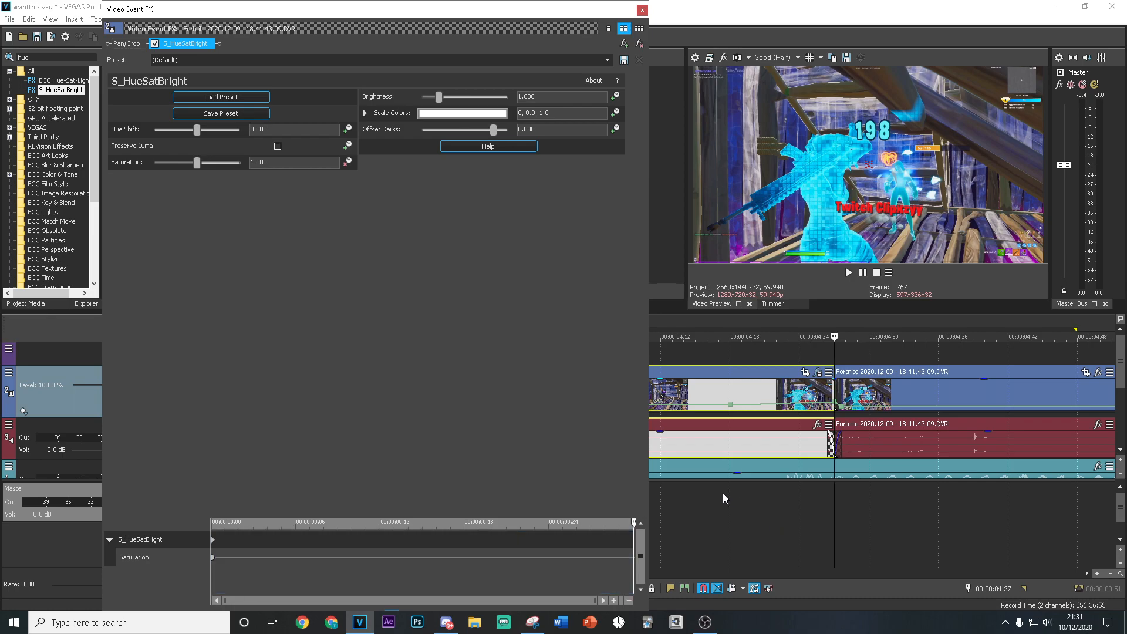
pyautogui.click(643, 10)
# Find S_FilmDamage and apply its "build up damage" preset to the section before the kill.
pyautogui.moveTo(35, 57); pyautogui.dragTo(1, 48)
pyautogui.write('filmda')
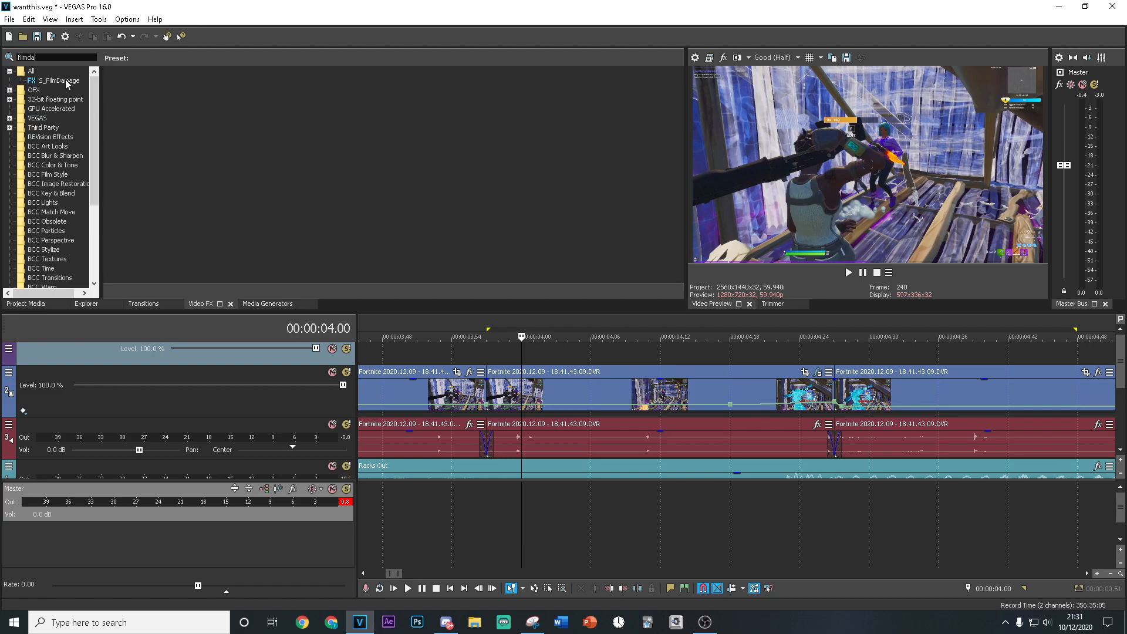
pyautogui.click(65, 80)
pyautogui.moveTo(422, 112); pyautogui.dragTo(557, 389)
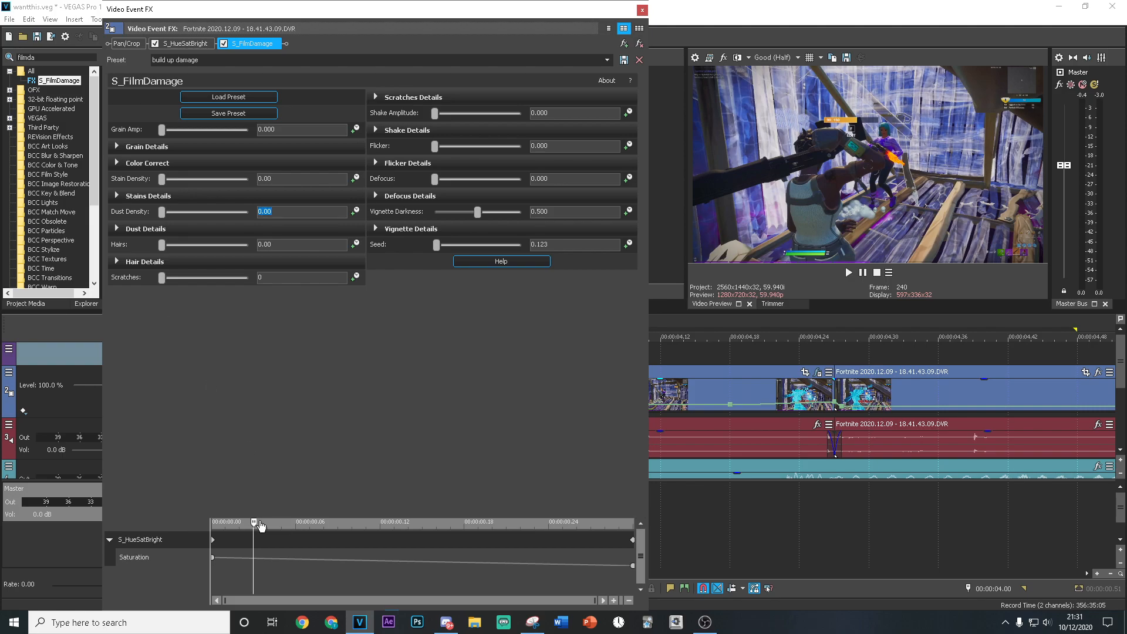
# Animate the S_FilmDamage Dust Density, setting it to 10 at the end of the section.
pyautogui.moveTo(247, 520); pyautogui.dragTo(634, 523)
pyautogui.moveTo(273, 213); pyautogui.dragTo(262, 217)
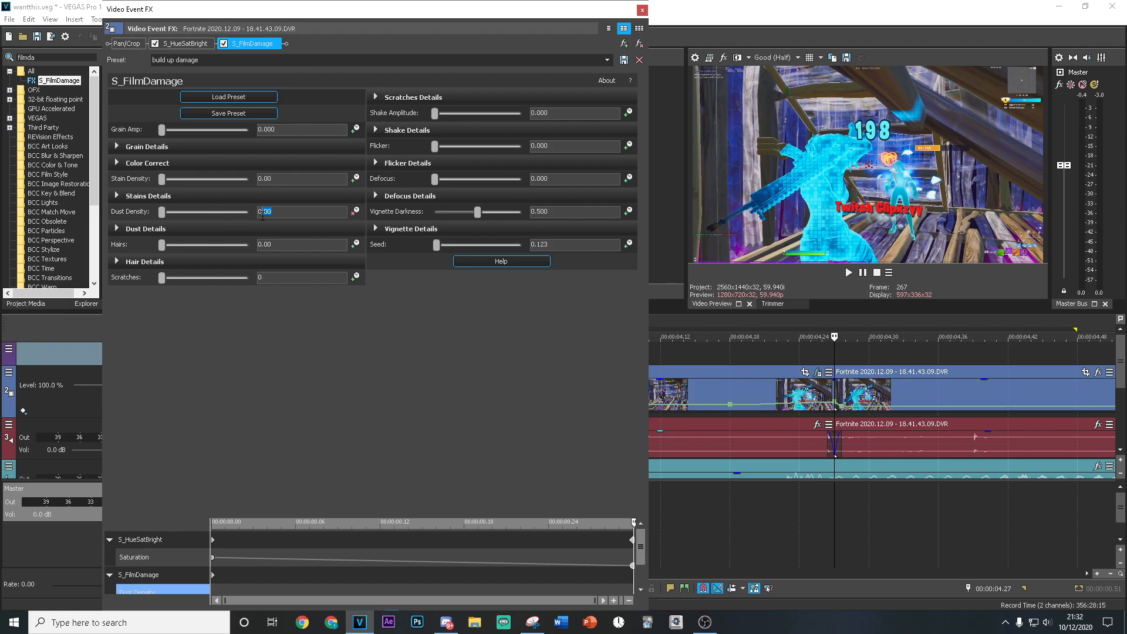
pyautogui.write('10')
pyautogui.press('Return')
# Set the S_FilmDamage Vignette Darkness to 0 at the start of the section and enable its animation.
pyautogui.moveTo(633, 531); pyautogui.dragTo(211, 523)
pyautogui.click(572, 211)
pyautogui.write('0')
pyautogui.press('Return')
pyautogui.click(628, 211)
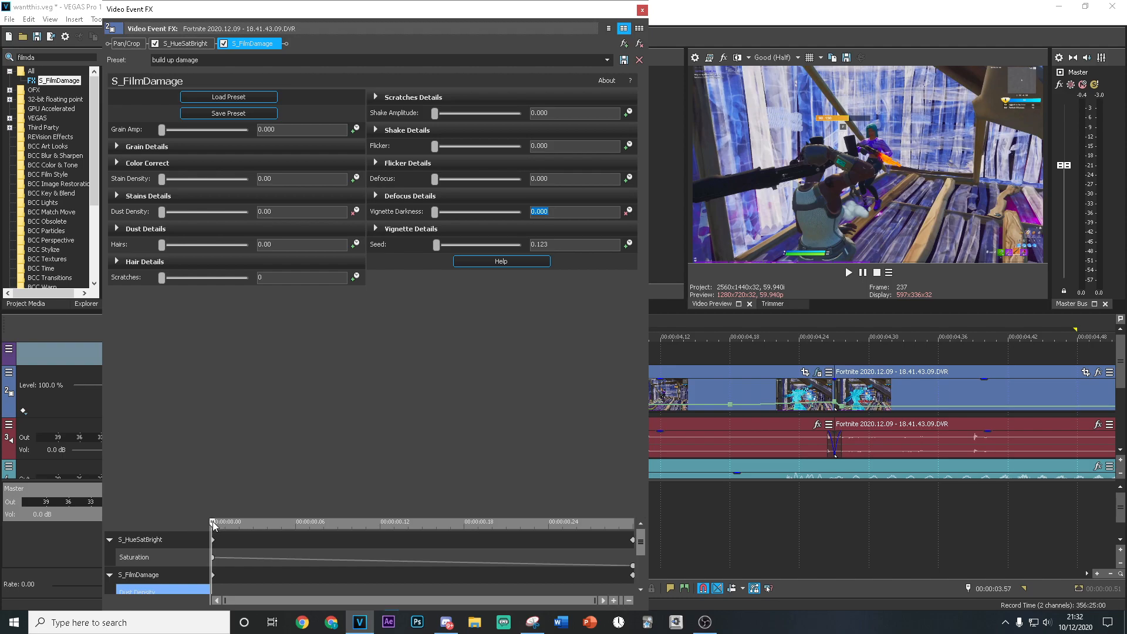
# Set the Vignette Darkness to 5 at the end of the section and preview a frame partway through.
pyautogui.moveTo(213, 522); pyautogui.dragTo(706, 455)
pyautogui.moveTo(566, 209); pyautogui.dragTo(539, 214)
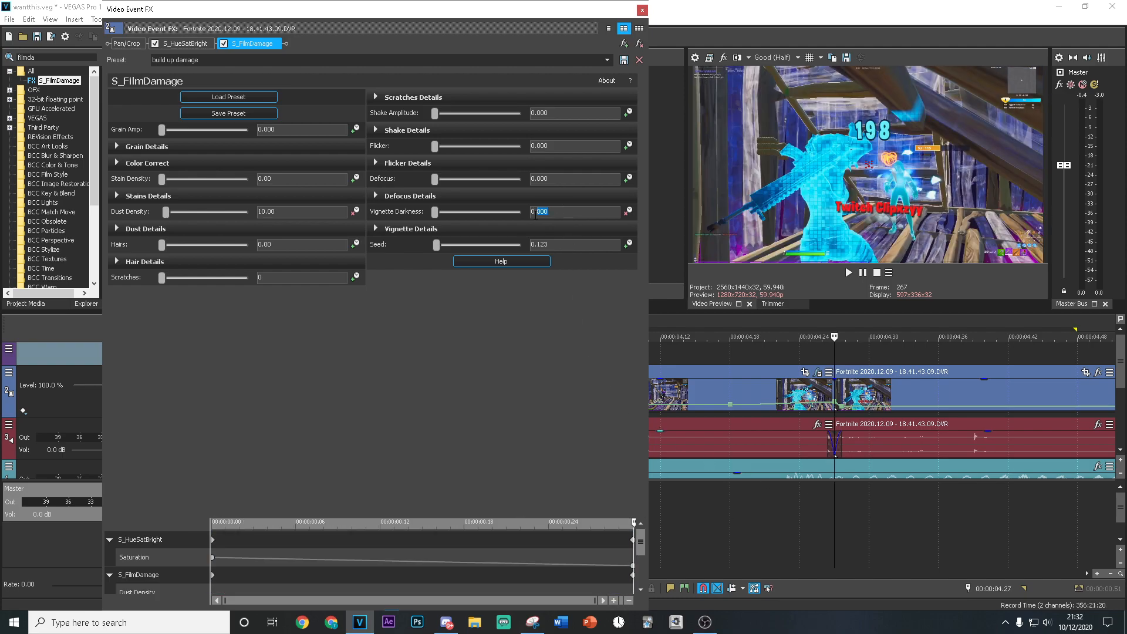
pyautogui.write('5')
pyautogui.press('Return')
pyautogui.click(642, 9)
pyautogui.click(648, 355)
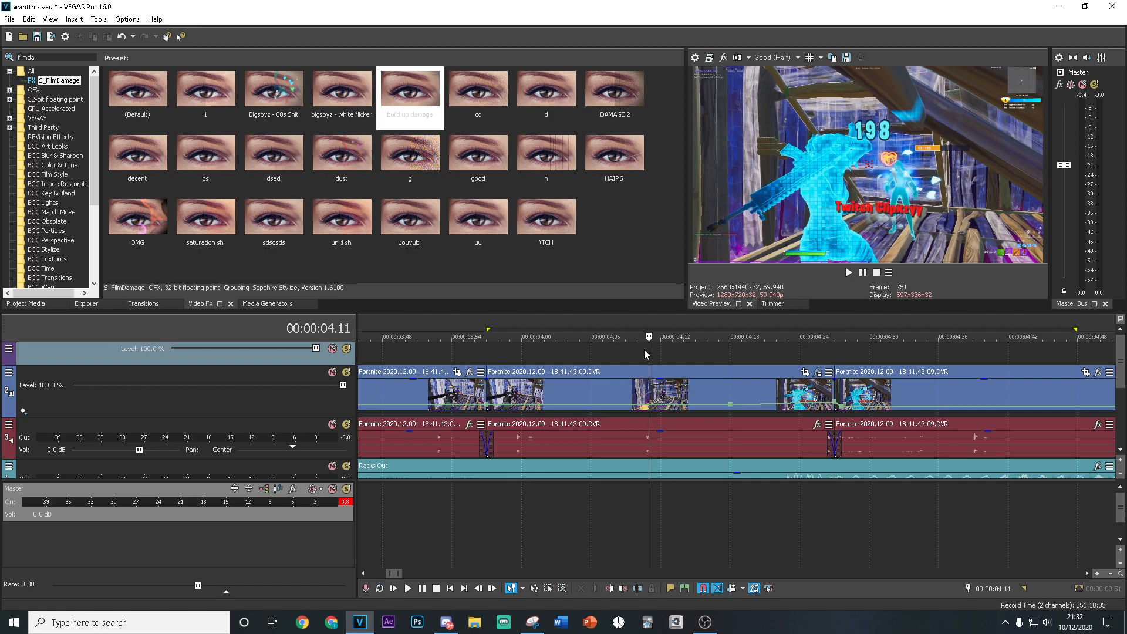
# Find S_Tint, apply its default preset to the section before the kill, and go to the section's start.
pyautogui.doubleClick(43, 57)
pyautogui.press('BackSpace')
pyautogui.write('t')
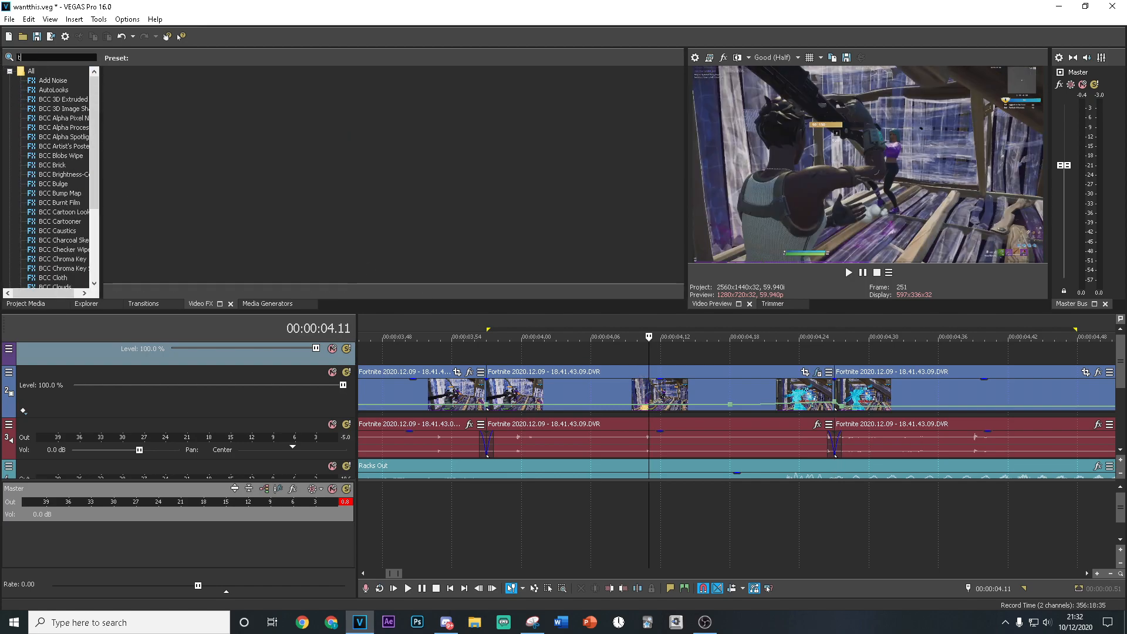
pyautogui.write('int')
pyautogui.click(47, 89)
pyautogui.moveTo(156, 104); pyautogui.dragTo(704, 401)
pyautogui.moveTo(407, 540); pyautogui.dragTo(273, 495)
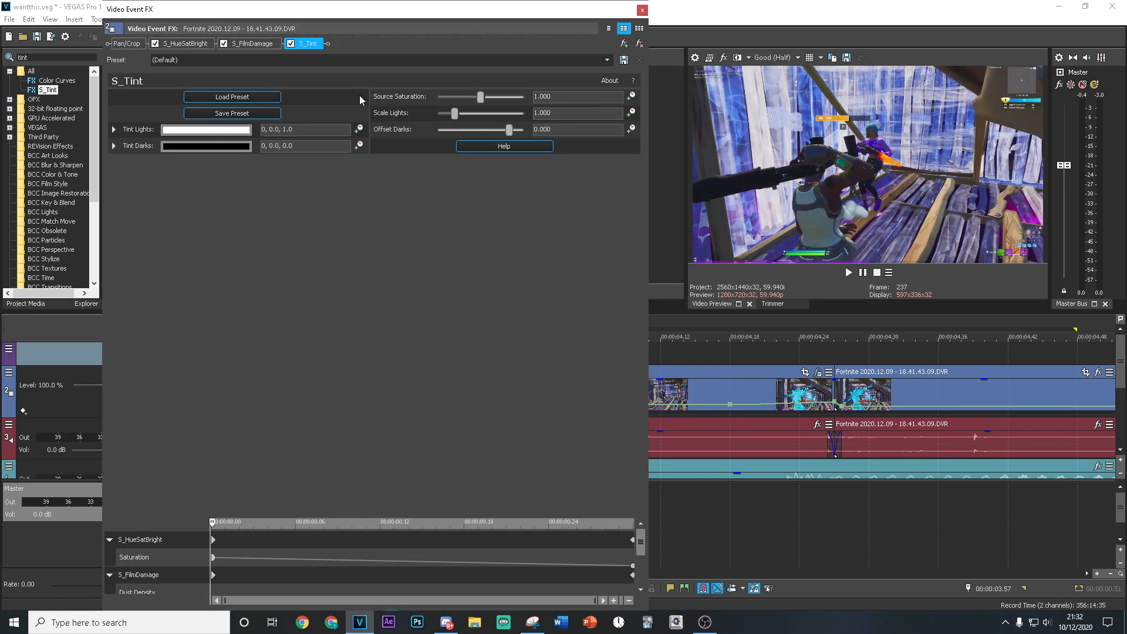
# Animate the S_Tint Tint Lights colour by changing its brightness component at the end of the section.
pyautogui.moveTo(213, 523); pyautogui.dragTo(786, 529)
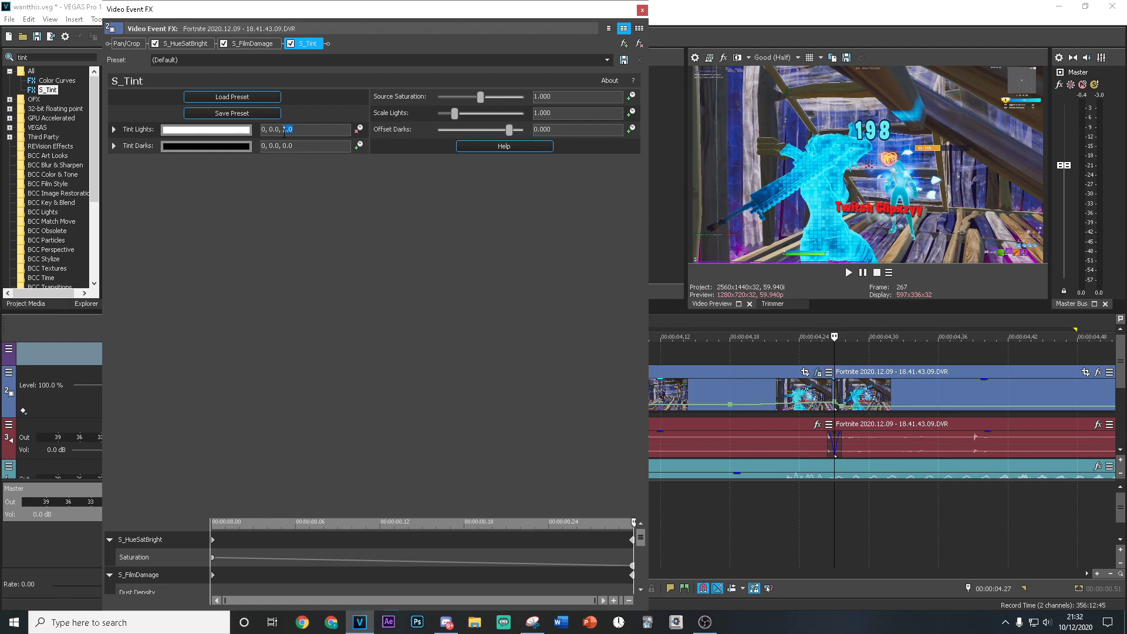
pyautogui.write('7')
pyautogui.click(642, 10)
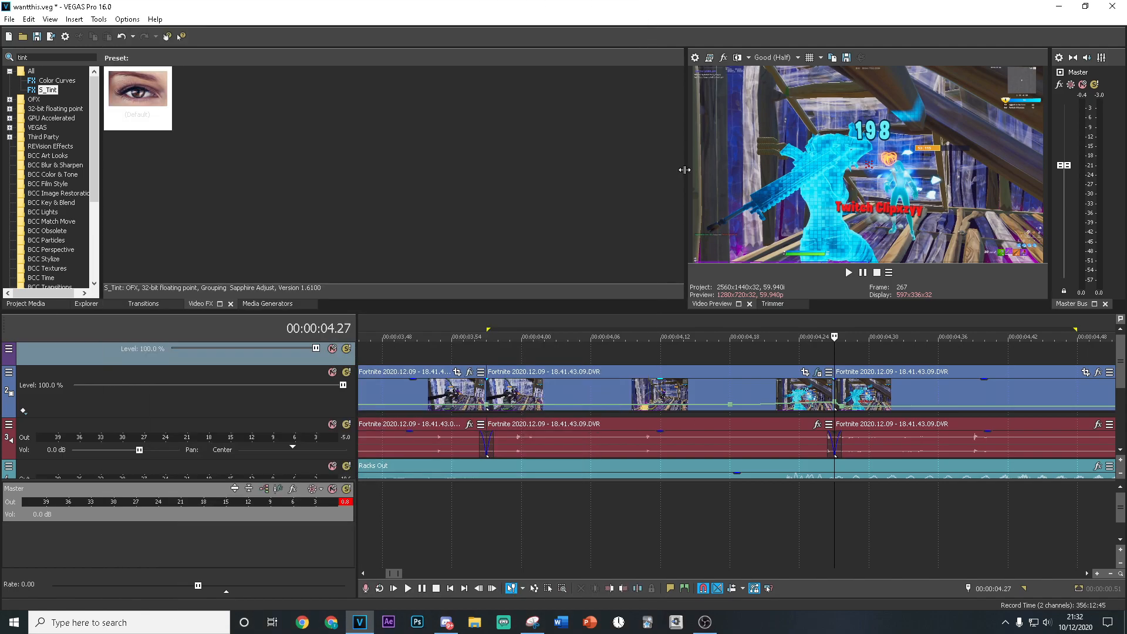
# Find BCC Glow and apply its "taro glow lines" preset to the section before the kill.
pyautogui.click(688, 351)
pyautogui.scroll(-1, 699, 360)
pyautogui.moveTo(37, 58); pyautogui.dragTo(2, 57)
pyautogui.write('glow')
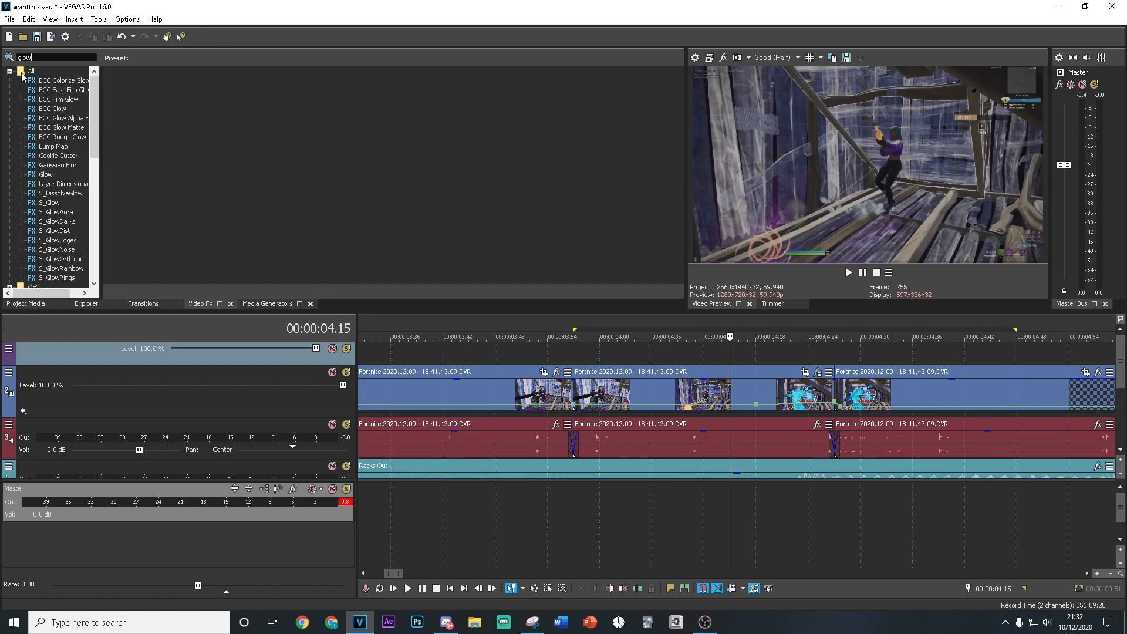
pyautogui.click(51, 108)
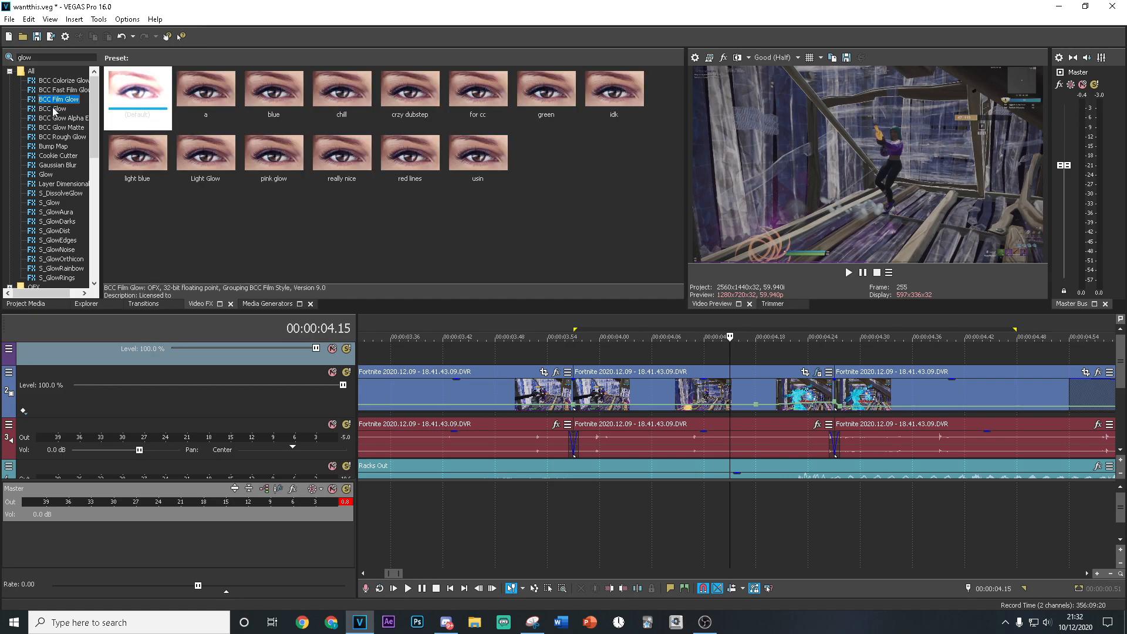
pyautogui.moveTo(414, 176); pyautogui.dragTo(633, 389)
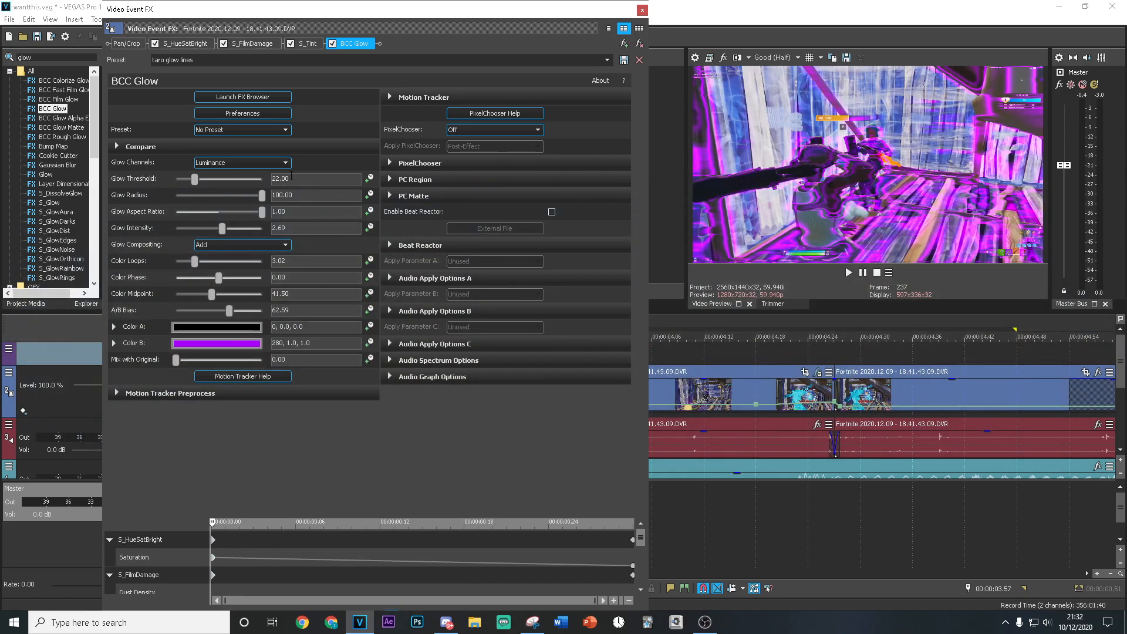
# Animate the BCC Glow Threshold from 0 at the section's start to 22 at its end, and preview the build-up.
pyautogui.write('0')
pyautogui.press('Return')
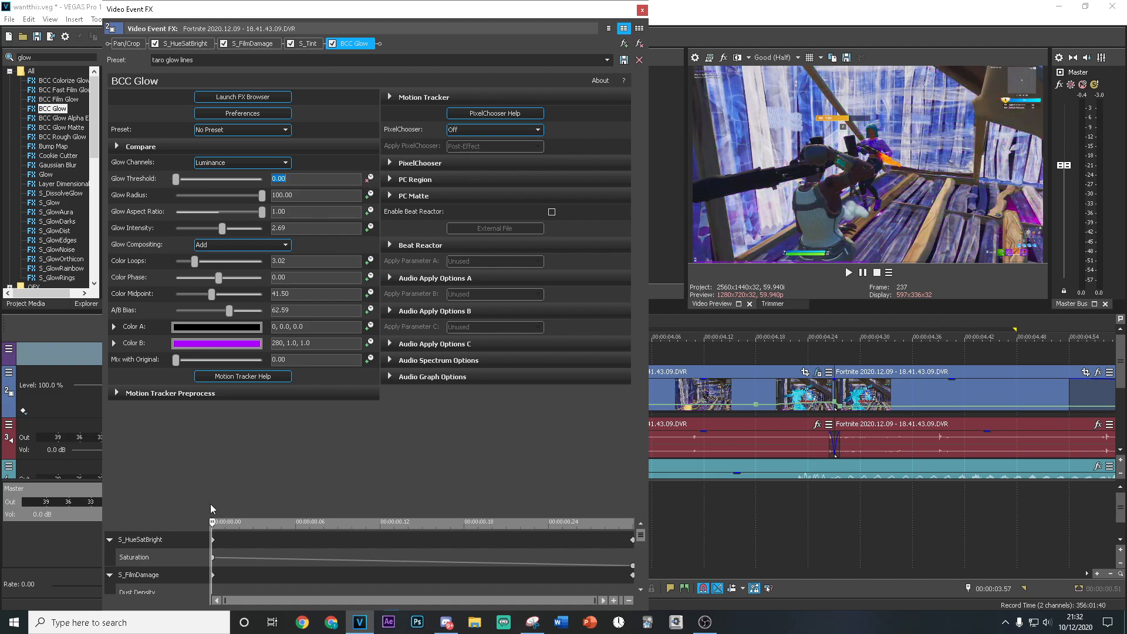
pyautogui.moveTo(213, 521); pyautogui.dragTo(824, 527)
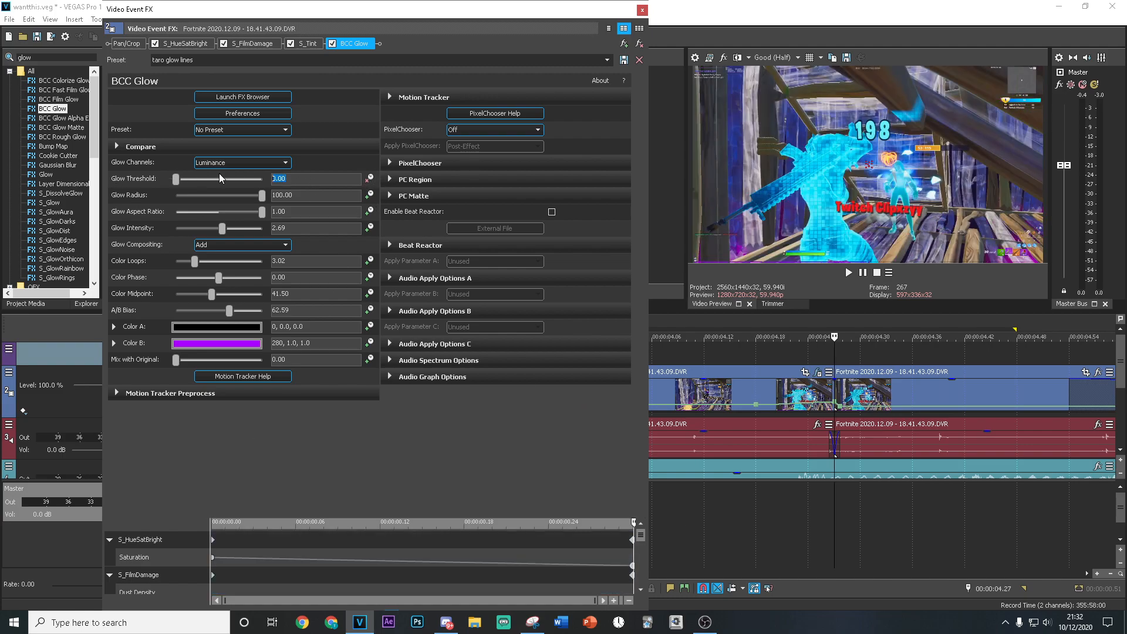
pyautogui.write('22')
pyautogui.press('Return')
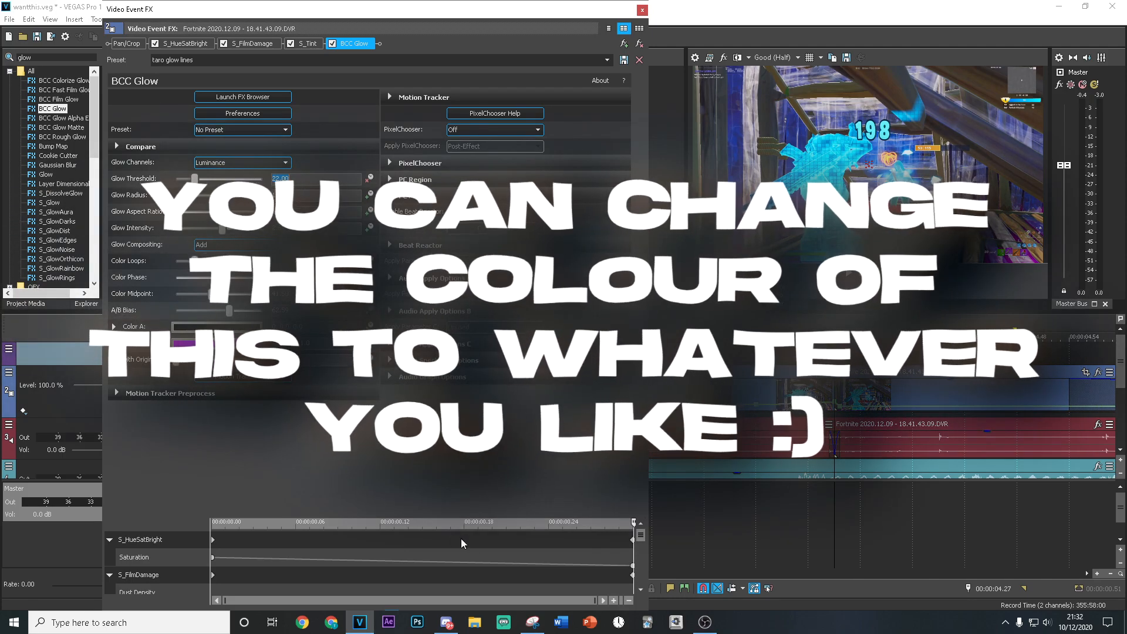
pyautogui.click(475, 549)
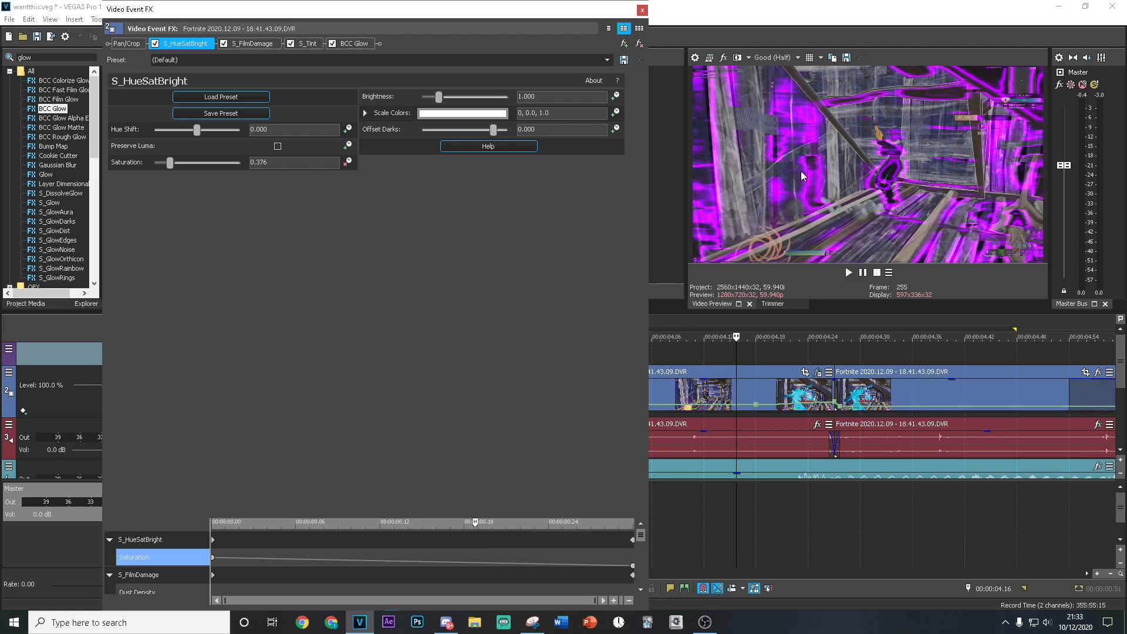
pyautogui.click(643, 10)
# Find Pinch/Punch and apply its Medium Pinch preset to the section before the kill.
pyautogui.press('Left')
pyautogui.doubleClick(28, 57)
pyautogui.write('pinch')
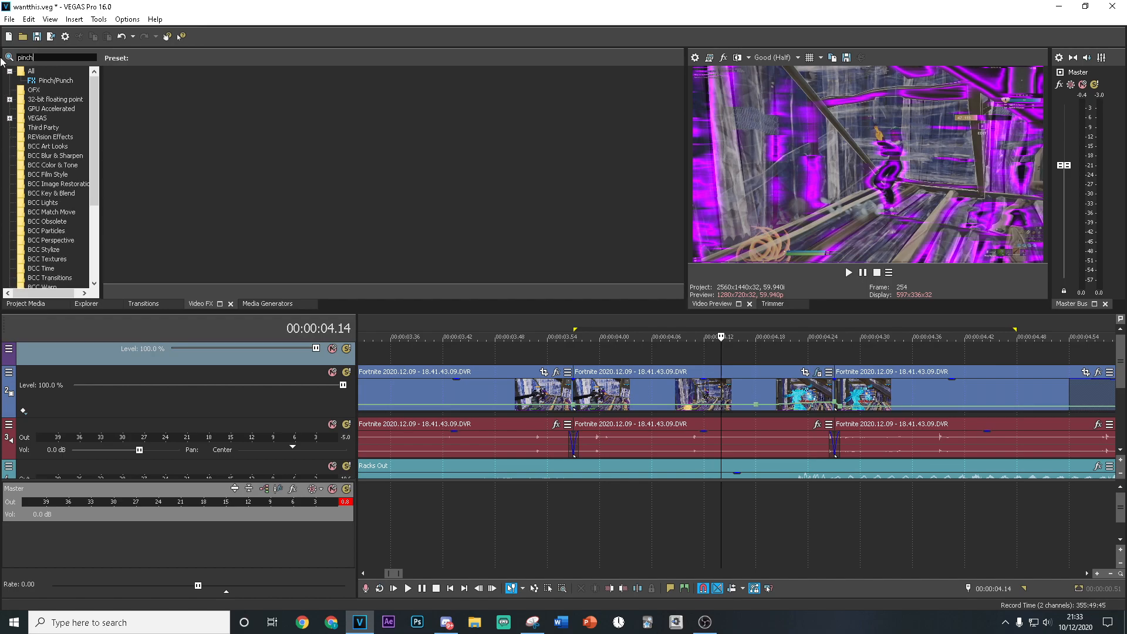
pyautogui.click(68, 82)
pyautogui.moveTo(355, 101); pyautogui.dragTo(657, 366)
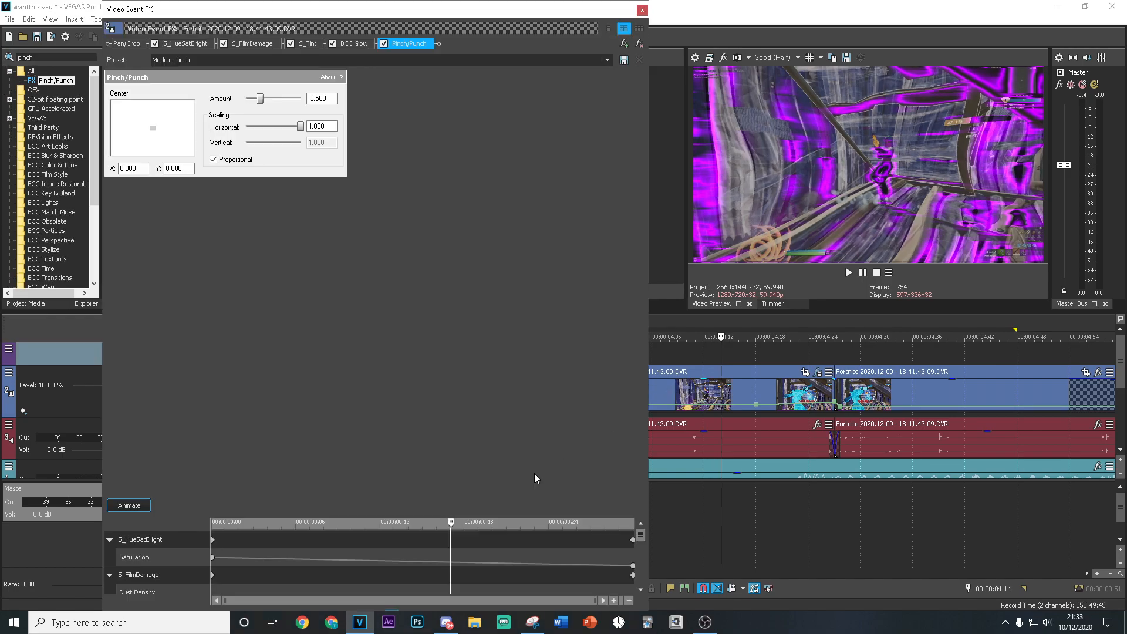
# Set the Pinch/Punch Amount to 0 at 00:00:04.17, partway through the section before the kill.
pyautogui.moveTo(451, 522); pyautogui.dragTo(875, 515)
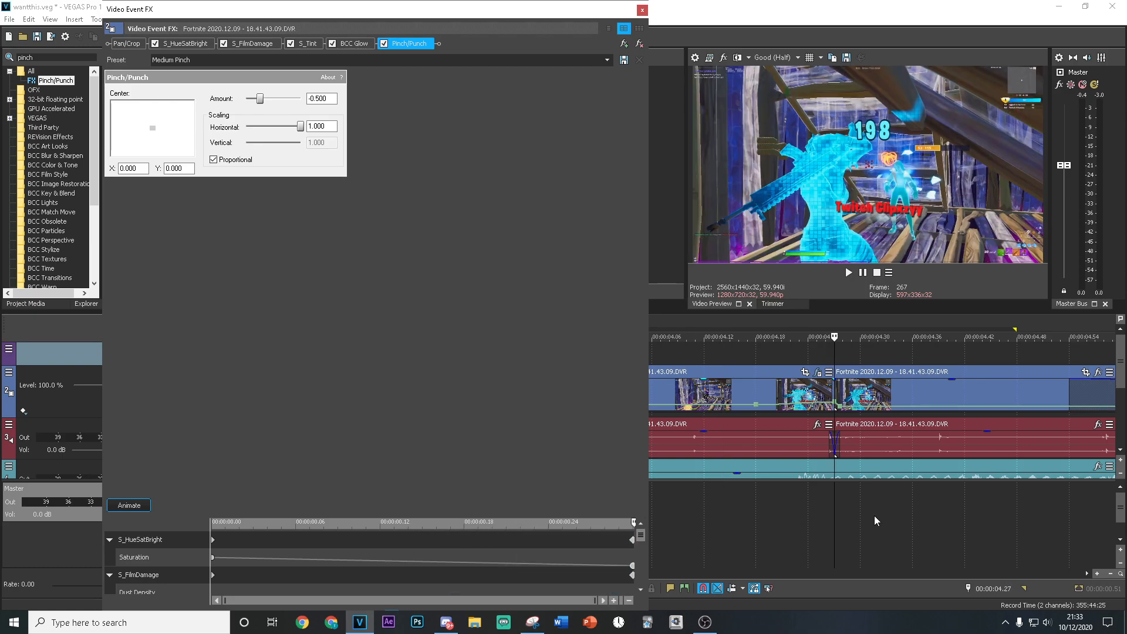
pyautogui.press('Left')
pyautogui.press('Left')
pyautogui.press('Left')
pyautogui.press('Left')
pyautogui.press('Left')
pyautogui.press('Left')
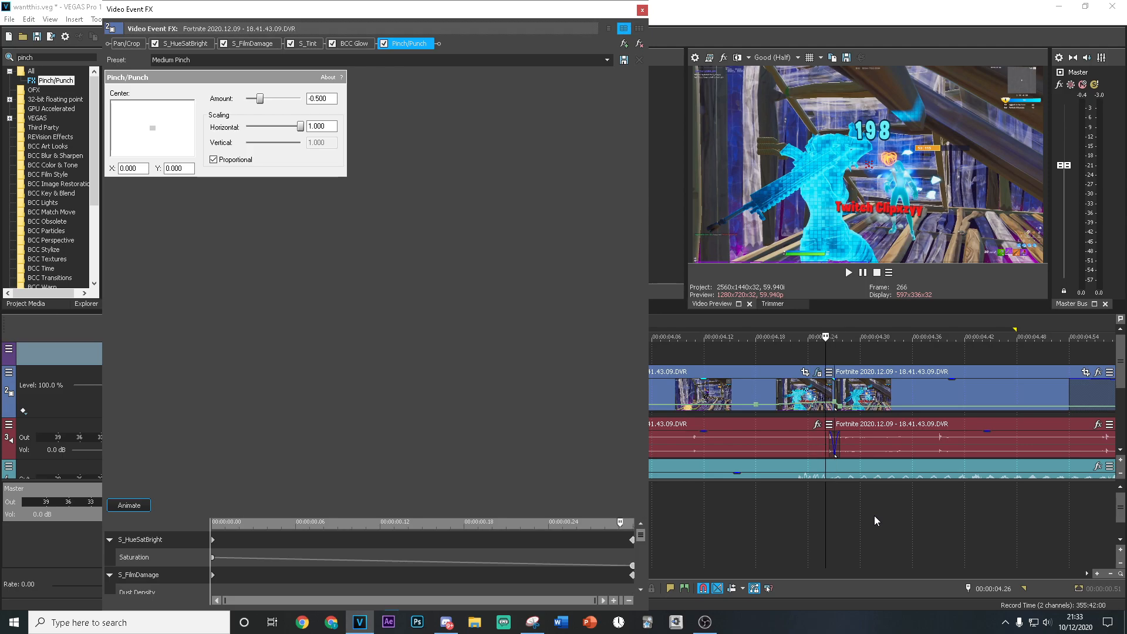
pyautogui.press('Left')
pyautogui.press('Left')
pyautogui.press('Left')
pyautogui.press('Left')
pyautogui.press('Left')
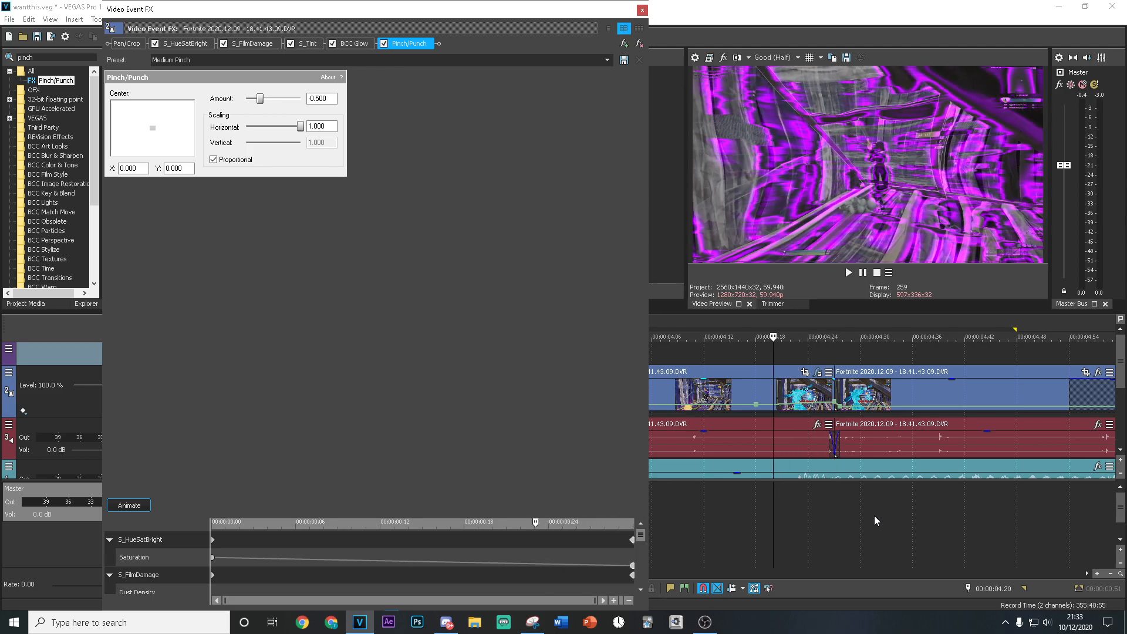
pyautogui.moveTo(331, 98); pyautogui.dragTo(272, 97)
pyautogui.write('0')
pyautogui.press('Return')
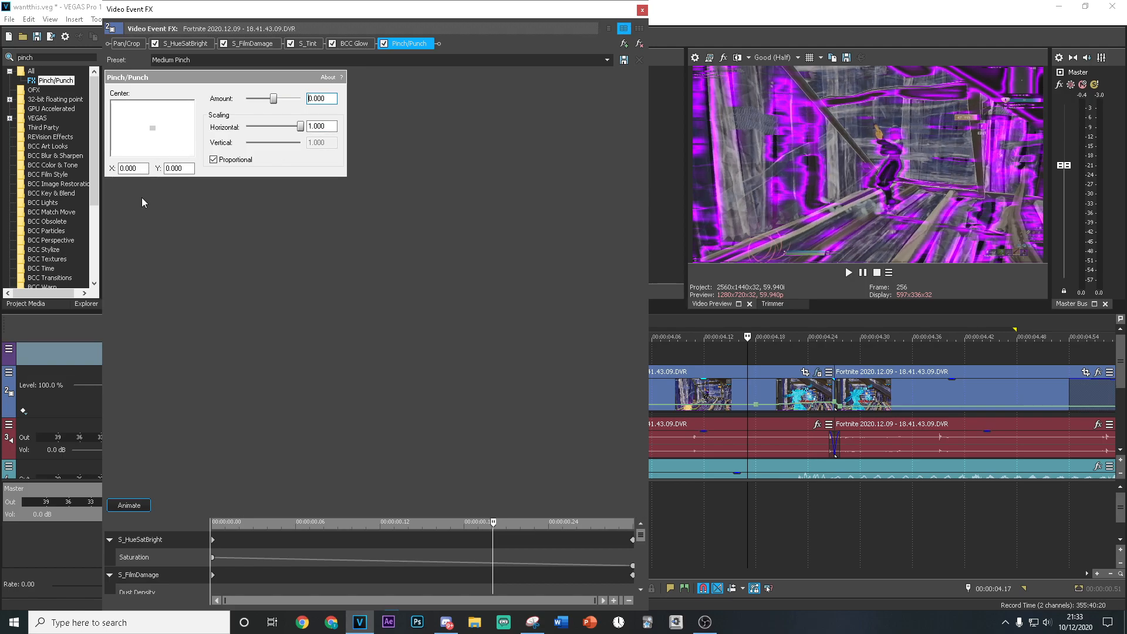
# Set the Pinch/Punch Amount to -1.000 at the end of the section and close the effect settings.
pyautogui.moveTo(492, 520); pyautogui.dragTo(634, 529)
pyautogui.moveTo(273, 99); pyautogui.dragTo(246, 100)
pyautogui.moveTo(623, 518); pyautogui.dragTo(656, 510)
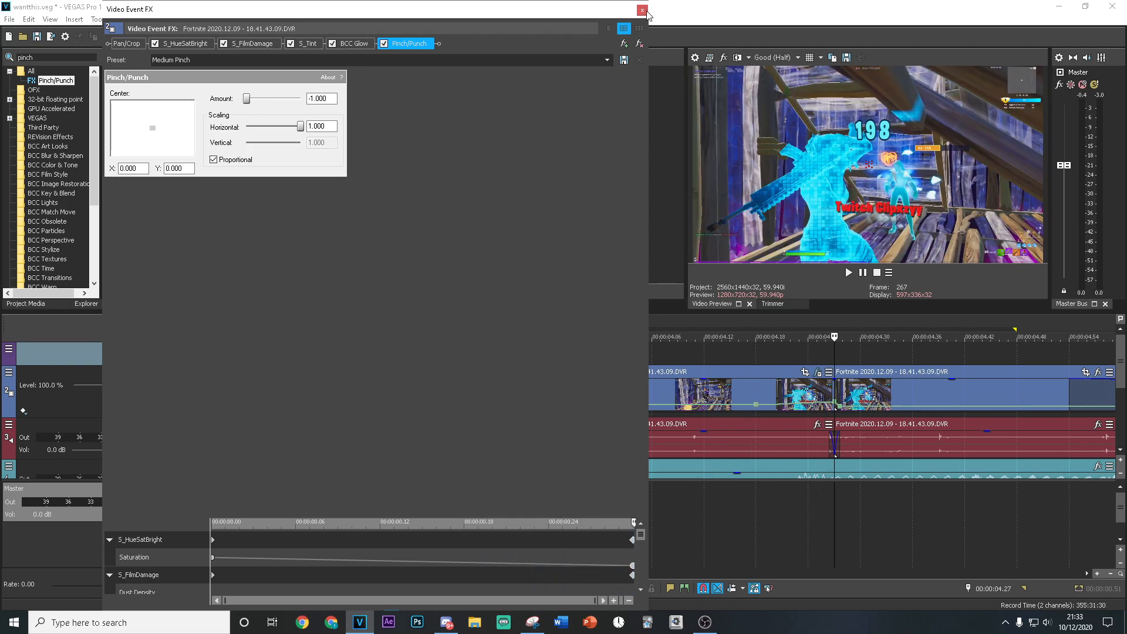
pyautogui.click(643, 10)
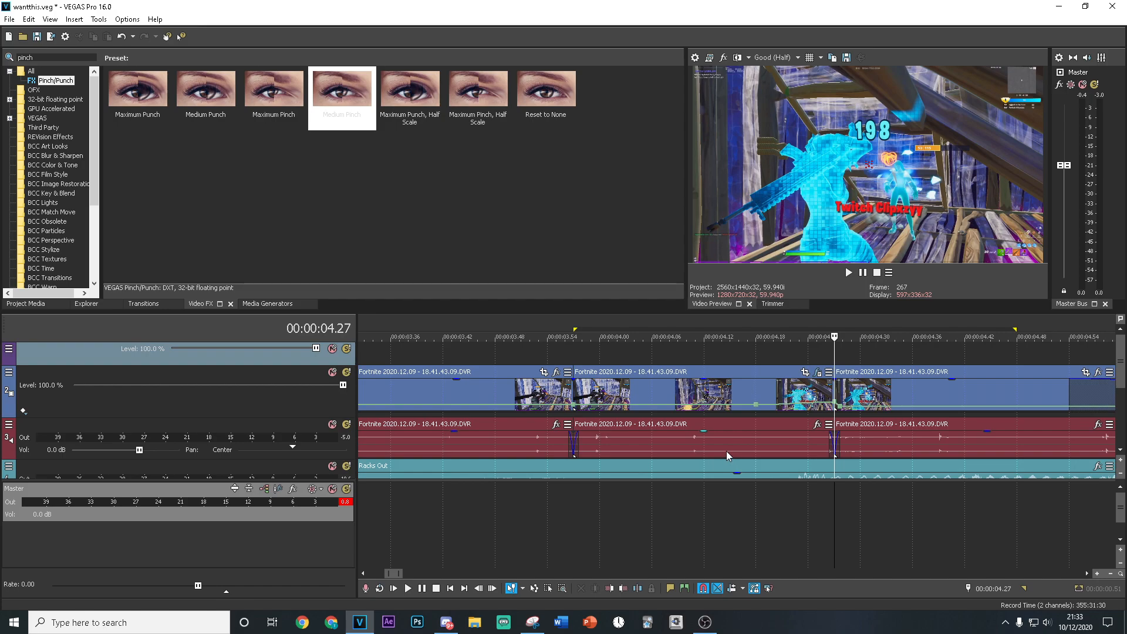
# Find S_Shake, apply its IMPACT preset to the clip starting at the kill, and expand its X, Y, Z and Tilt Shake settings.
pyautogui.scroll(-1, 727, 434)
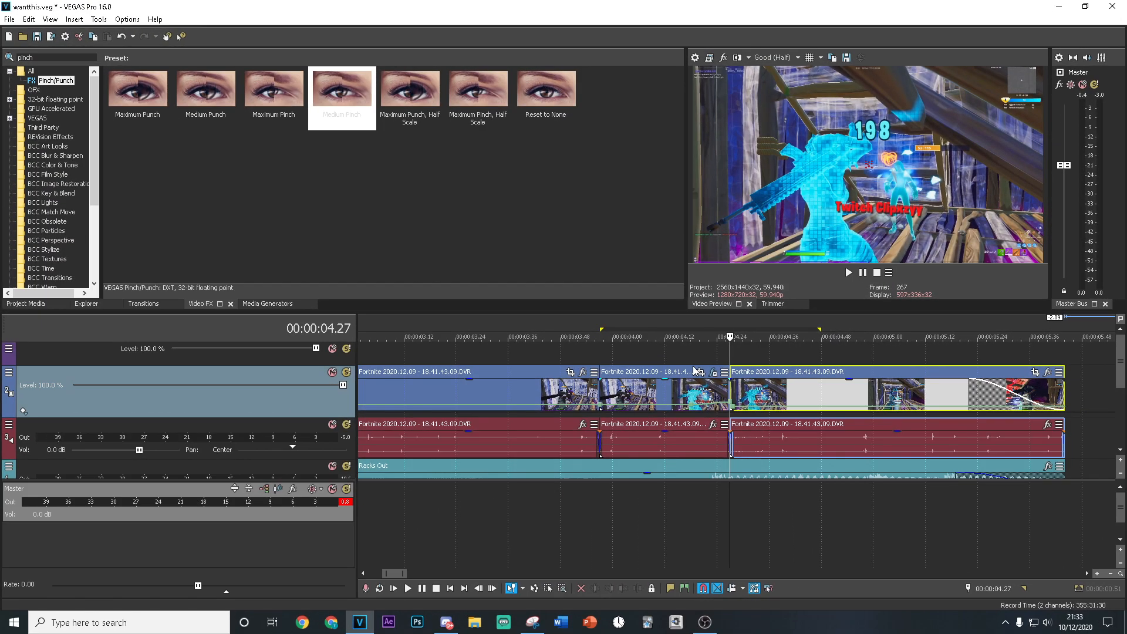
pyautogui.doubleClick(43, 54)
pyautogui.write('impact')
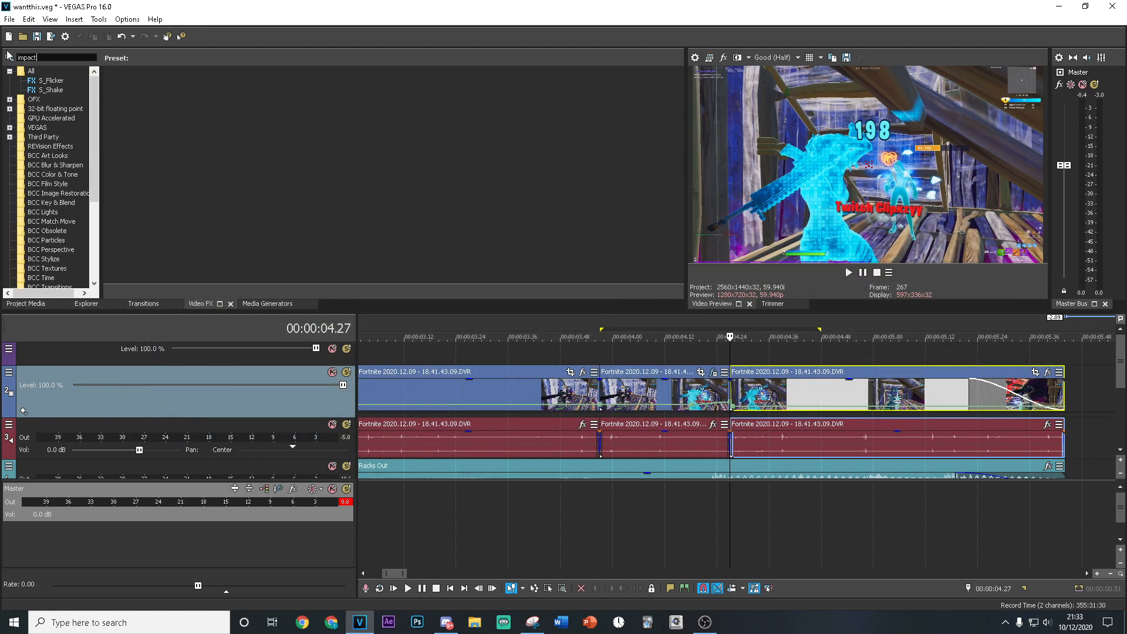
pyautogui.click(51, 90)
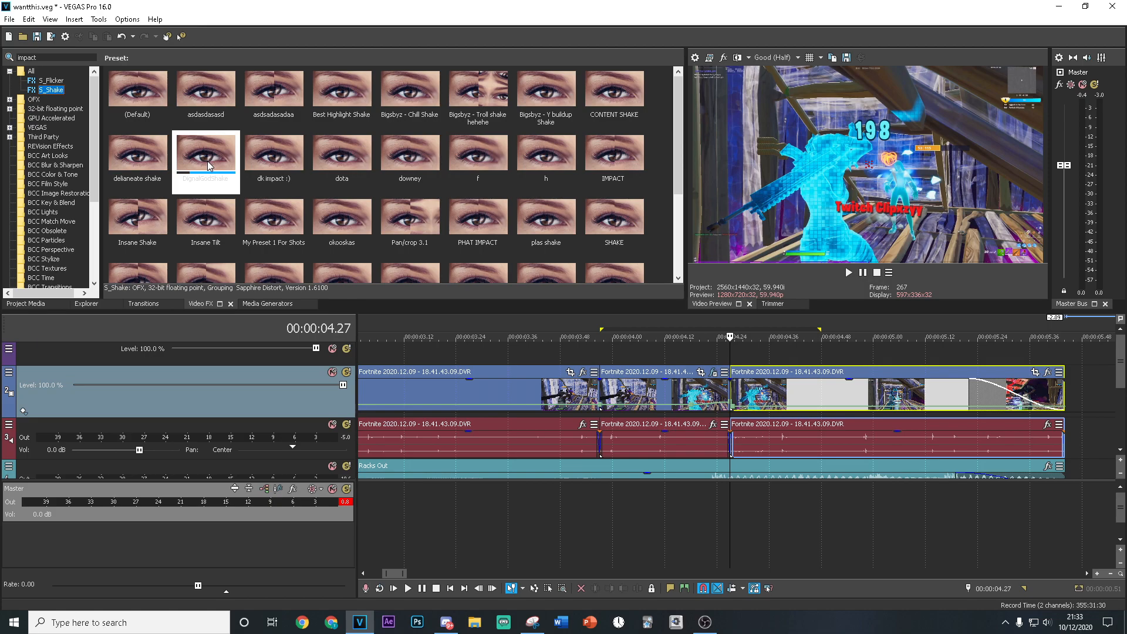
pyautogui.moveTo(614, 153); pyautogui.dragTo(766, 386)
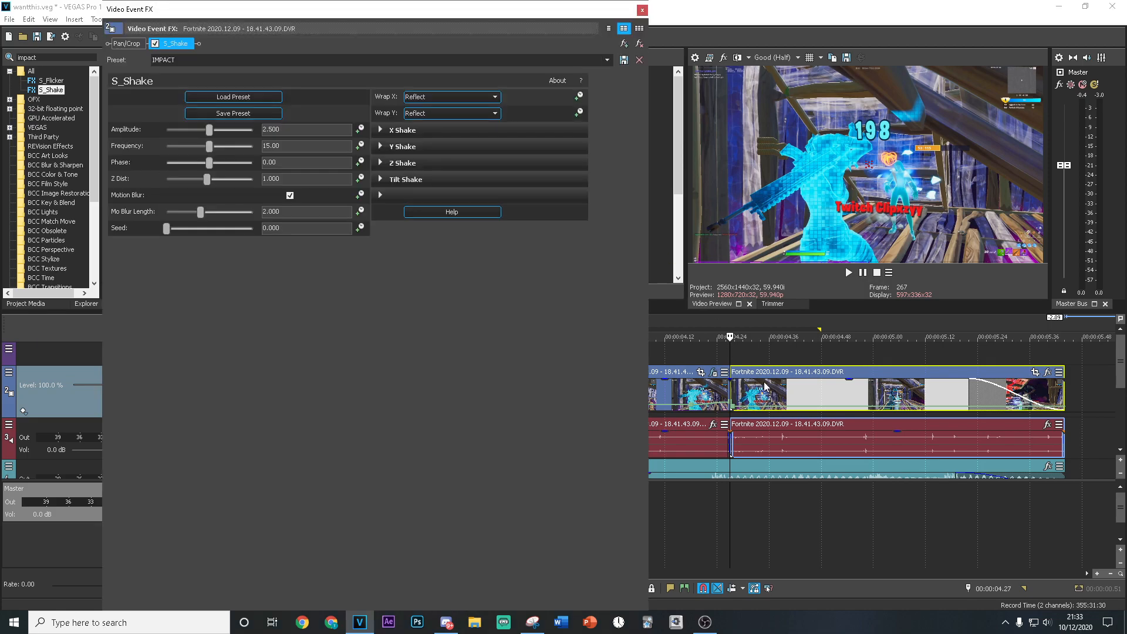
pyautogui.click(381, 130)
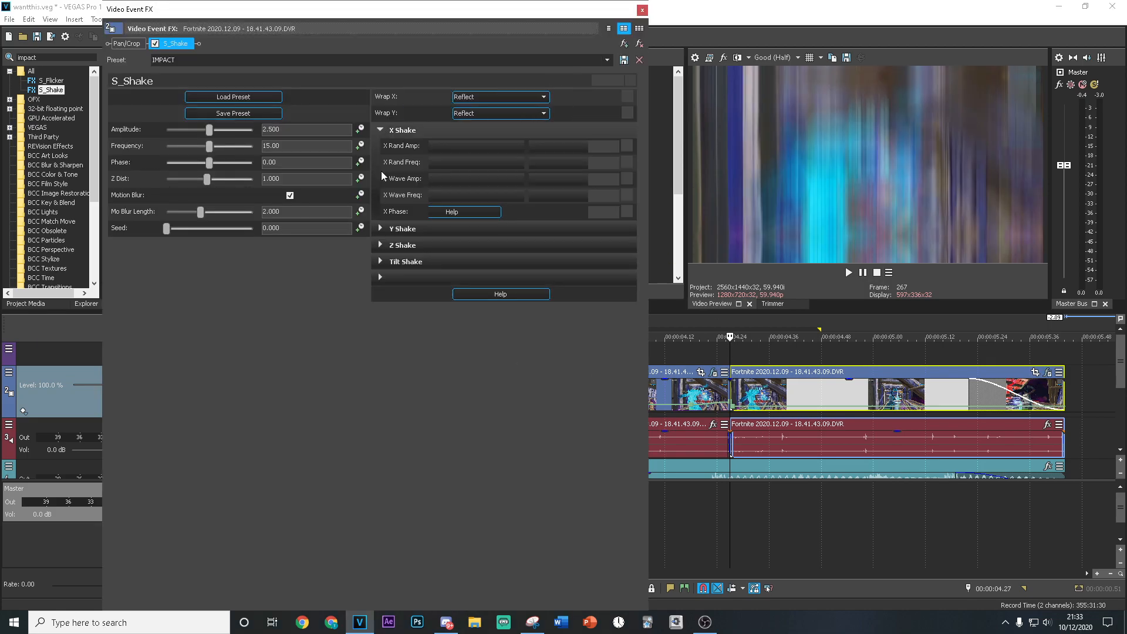
pyautogui.click(381, 229)
pyautogui.click(381, 327)
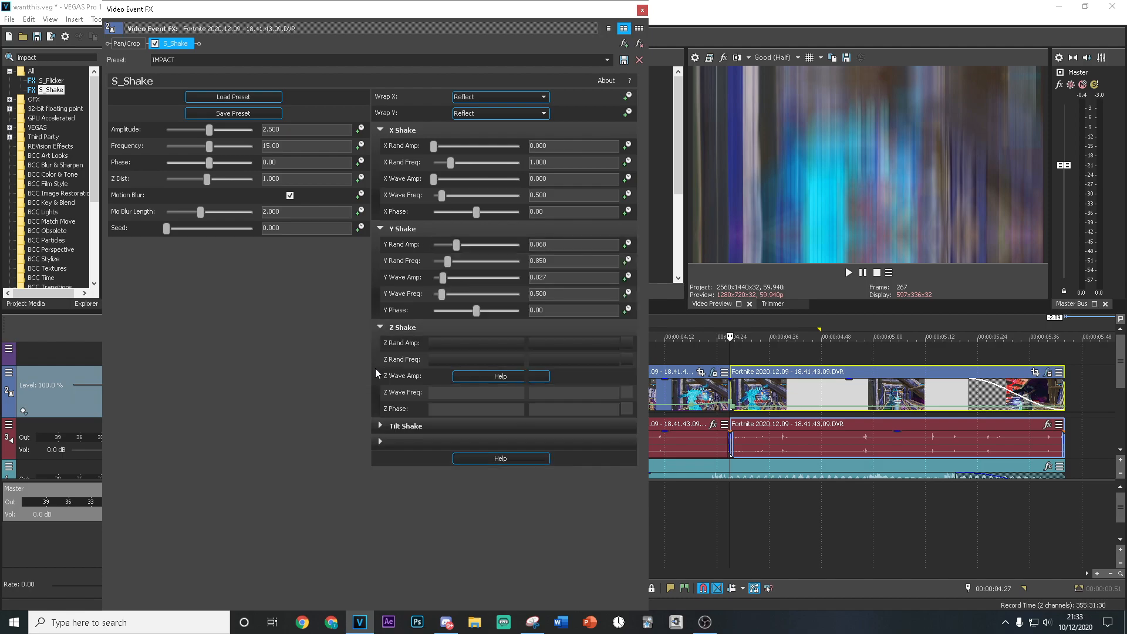
pyautogui.click(379, 426)
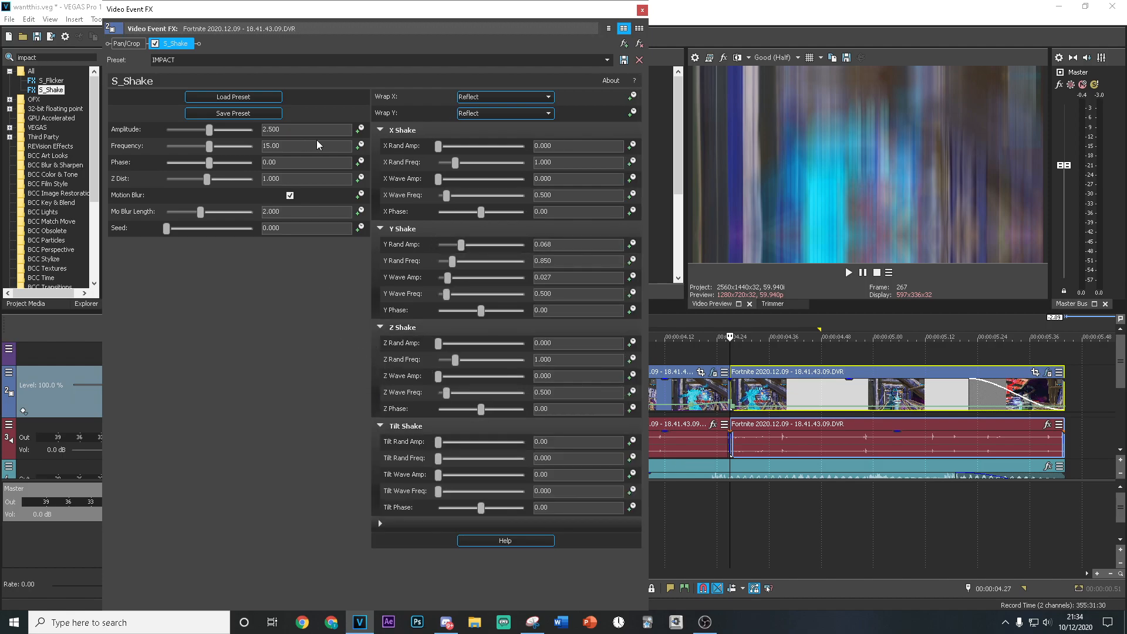
# Enable keyframing for the S_Shake Amplitude at the clip's start and set it to 2.250 at 00:00:04.35.
pyautogui.click(359, 129)
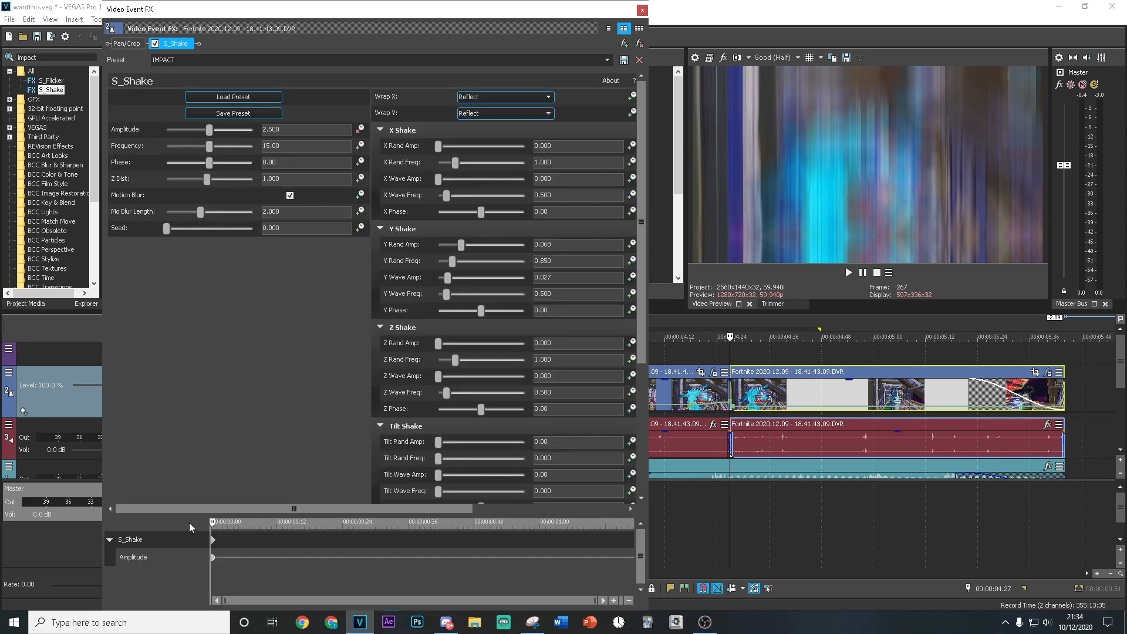
pyautogui.press('Right')
pyautogui.press('Right')
pyautogui.press('Right')
pyautogui.press('Right')
pyautogui.press('Right')
pyautogui.press('Right')
pyautogui.press('Right')
pyautogui.press('Right')
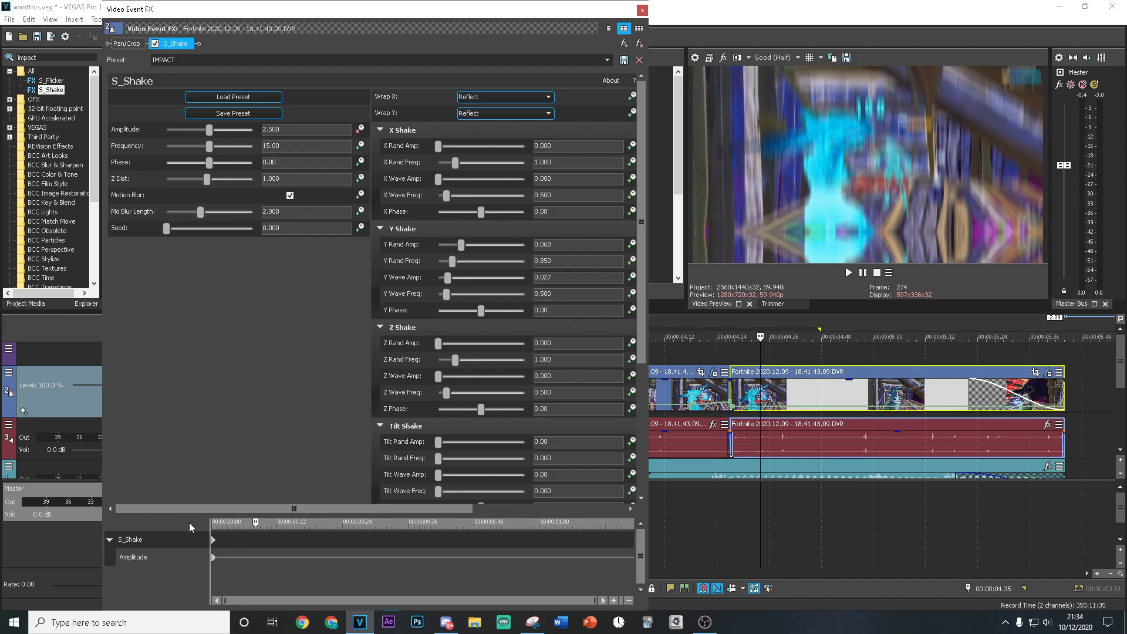
pyautogui.click(290, 131)
pyautogui.write('2')
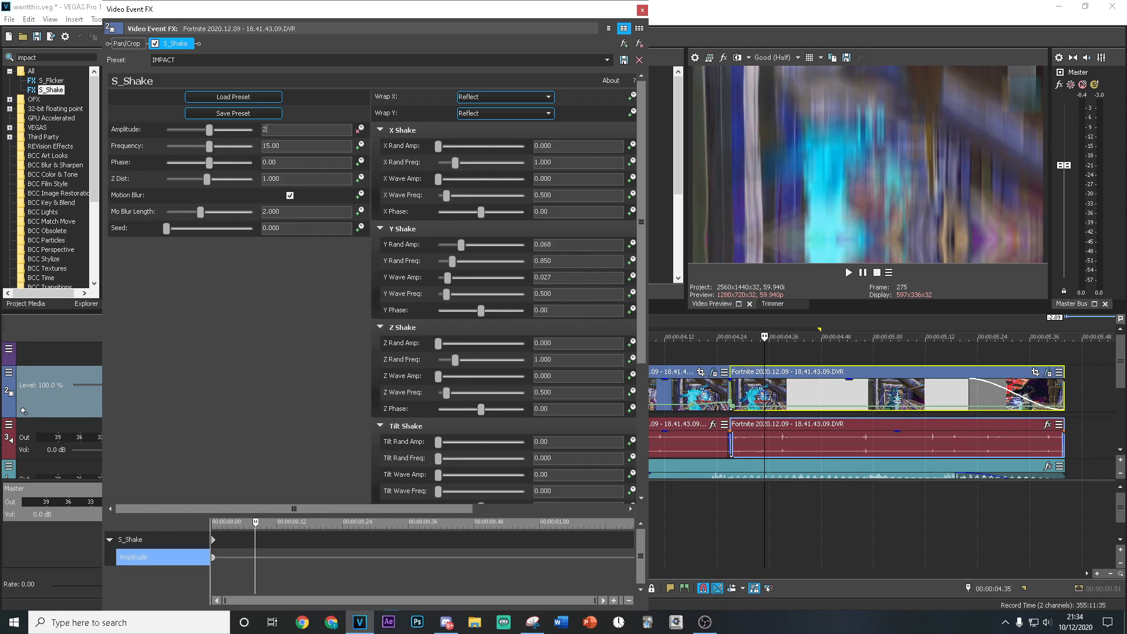
pyautogui.write('.25')
pyautogui.press('Return')
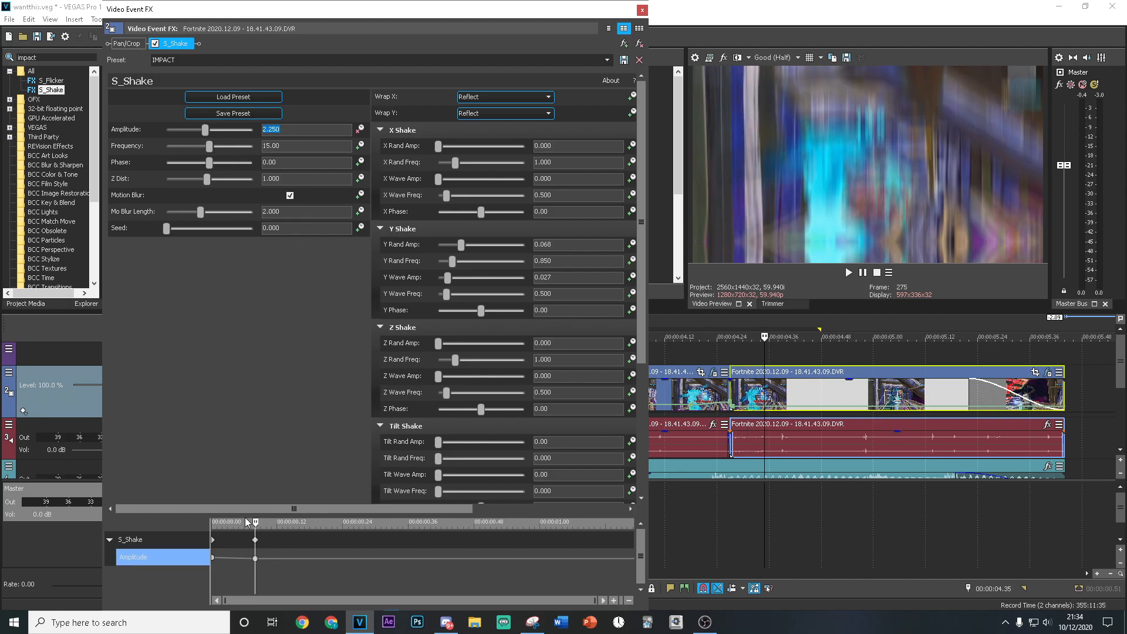
# Set the S_Shake Amplitude to 2.250 at 00:00:04.33 and 0 at 00:00:04.35, then close the effect settings.
pyautogui.moveTo(249, 526); pyautogui.dragTo(102, 516)
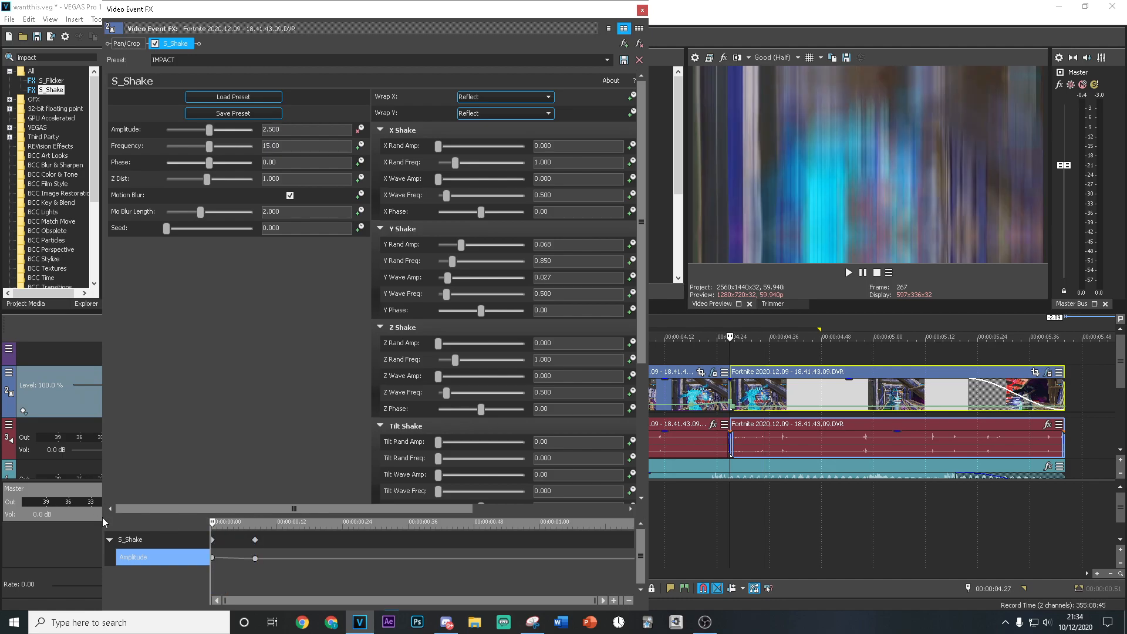
pyautogui.press('space')
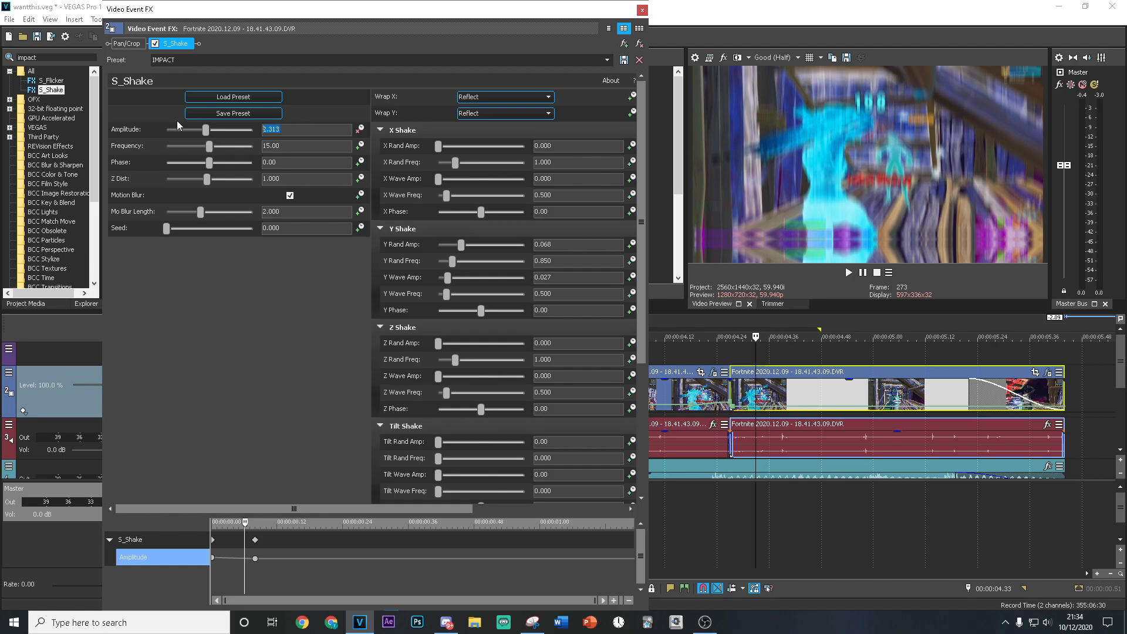
pyautogui.write('2.250')
pyautogui.scroll(2, 262, 539)
pyautogui.moveTo(278, 526); pyautogui.dragTo(300, 522)
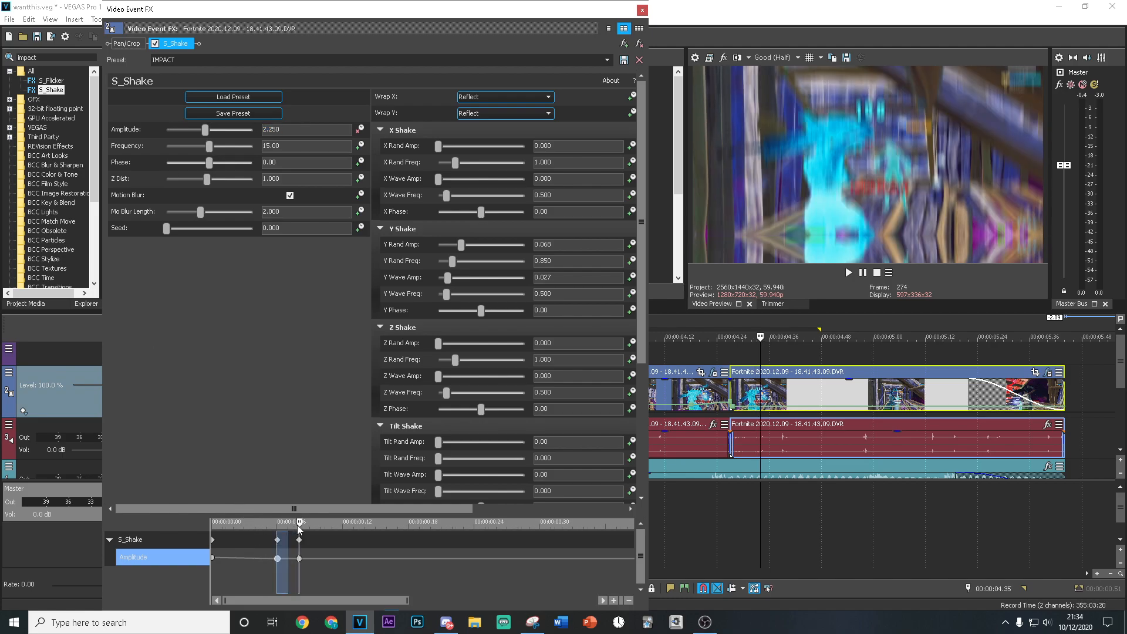
pyautogui.write('0')
pyautogui.press('Return')
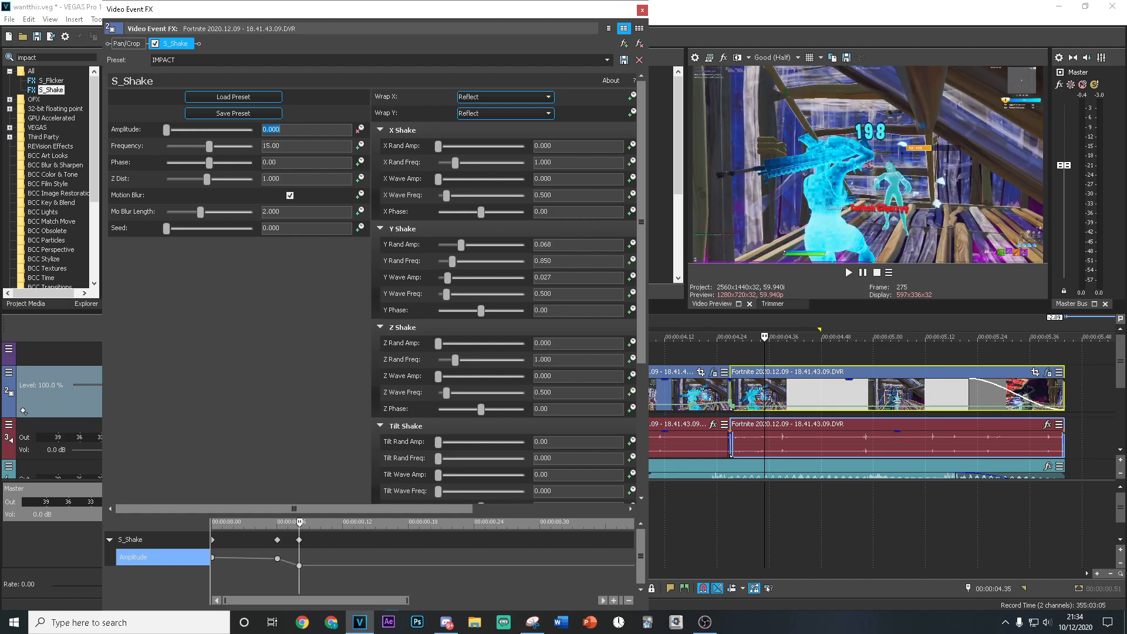
pyautogui.moveTo(299, 525); pyautogui.dragTo(212, 522)
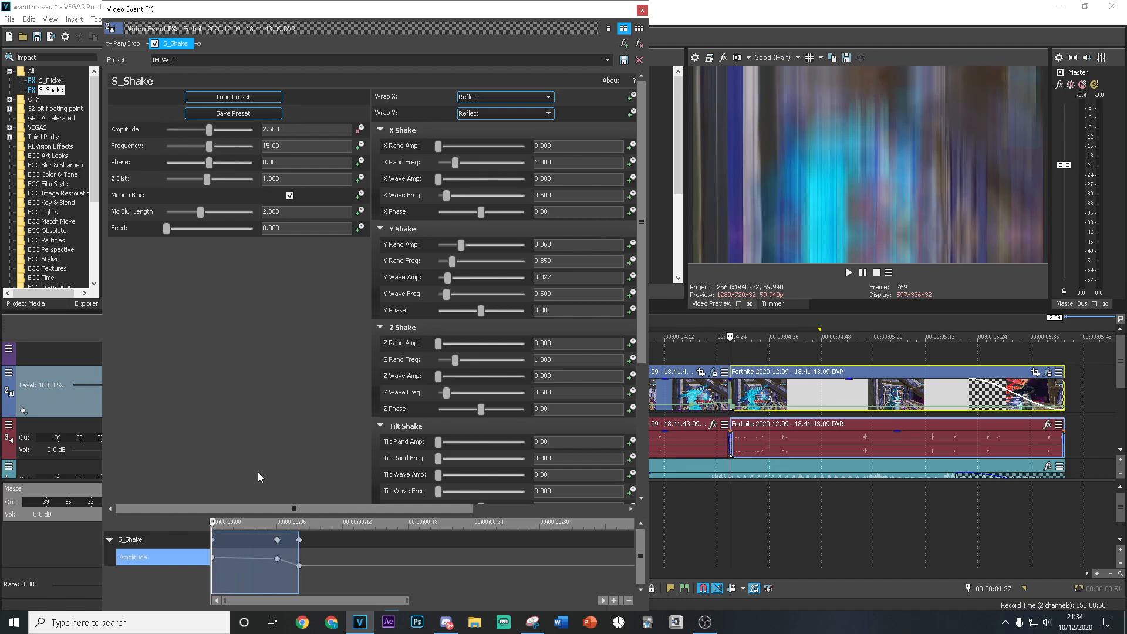
pyautogui.click(642, 10)
pyautogui.moveTo(731, 503)
pyautogui.mouseDown()
pyautogui.moveTo(773, 505)
pyautogui.moveTo(727, 510)
pyautogui.mouseUp()
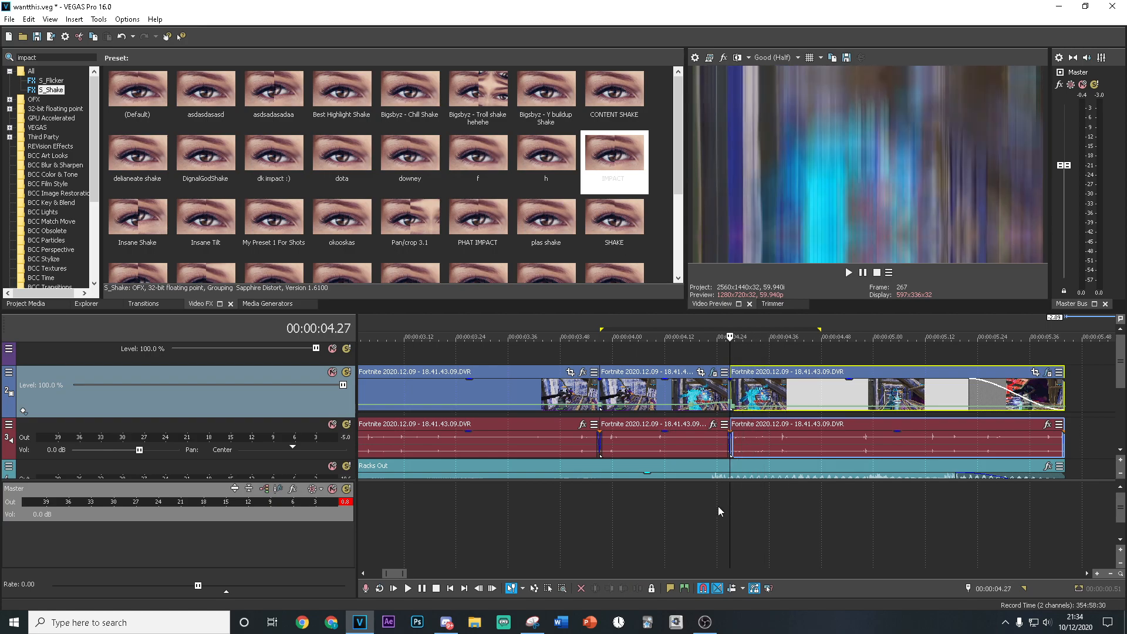
# Find S_Rays and apply its "kill rays" preset to the clip starting at the kill.
pyautogui.doubleClick(39, 59)
pyautogui.press('BackSpace')
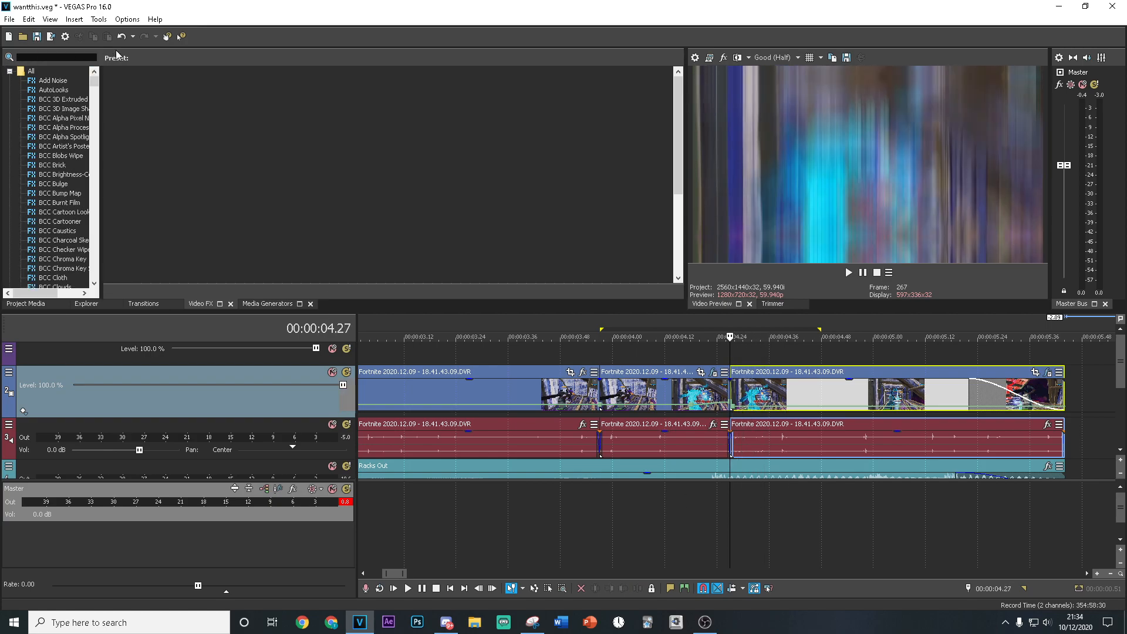
pyautogui.write('rays')
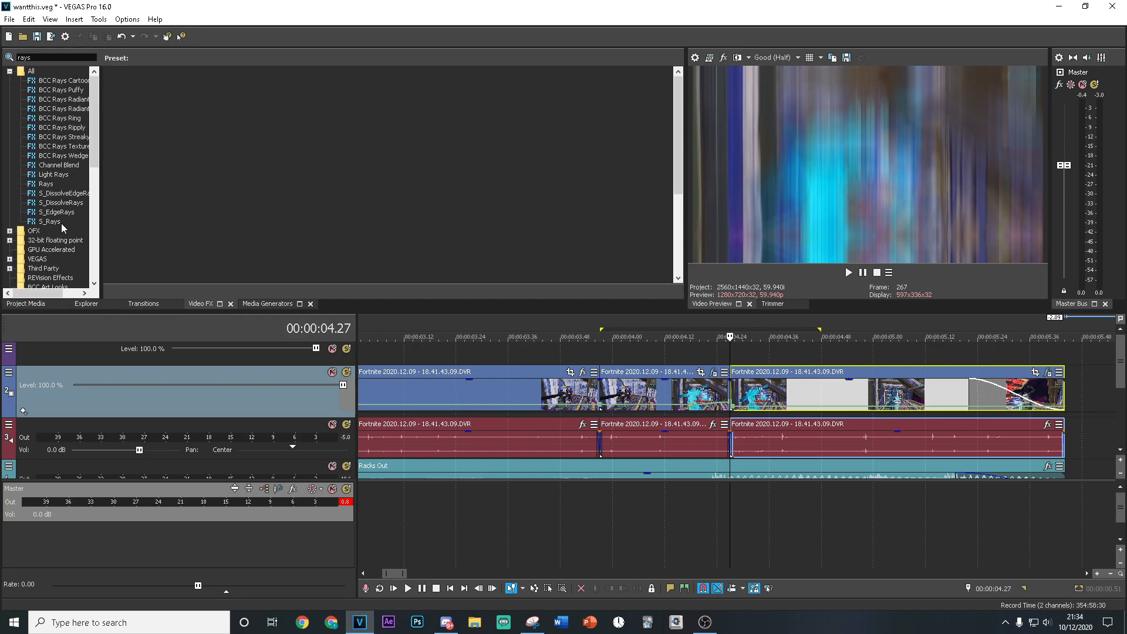
pyautogui.click(58, 222)
pyautogui.moveTo(468, 100); pyautogui.dragTo(711, 381)
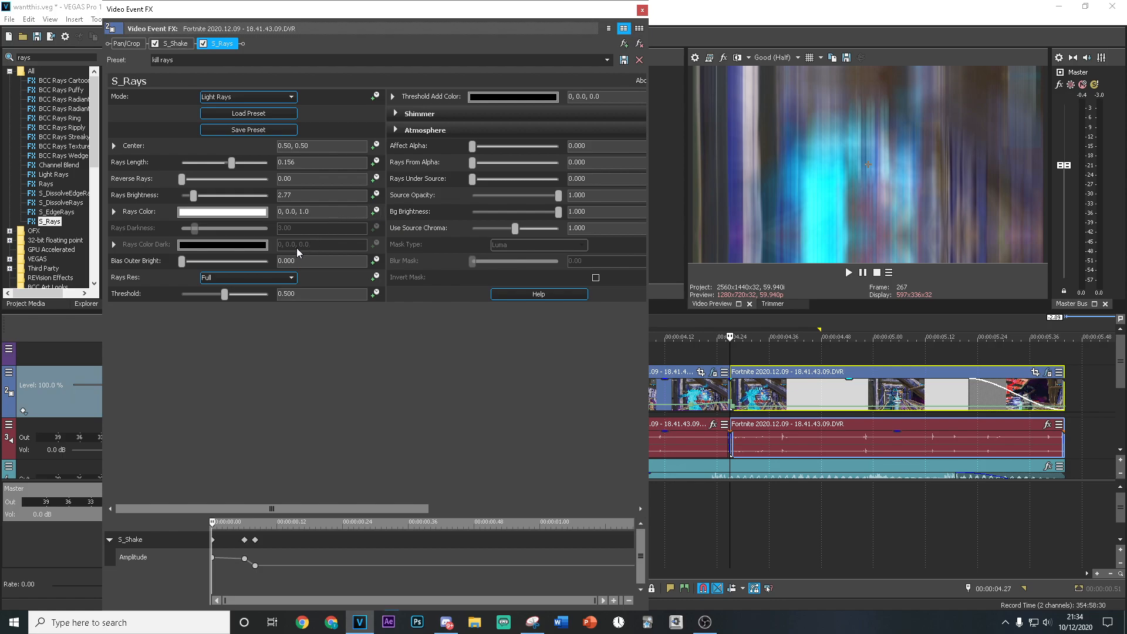
# Animate the S_Rays Rays Brightness from the clip's start down to 0 at 00:00:05.23, and return to the clip's start.
pyautogui.click(375, 194)
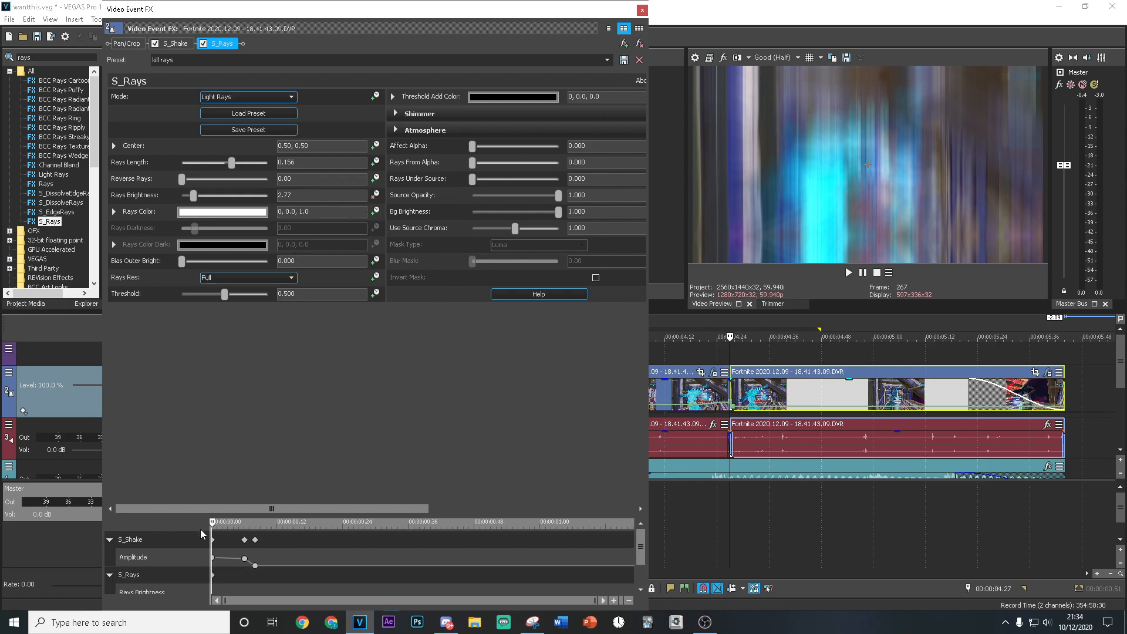
pyautogui.moveTo(214, 524); pyautogui.dragTo(518, 525)
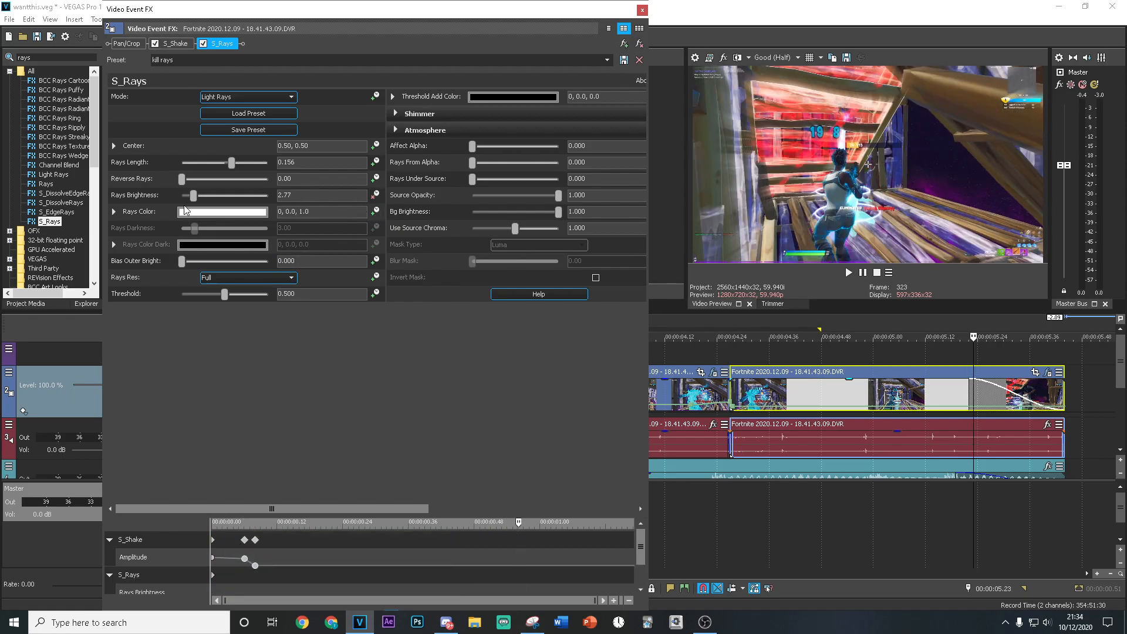
pyautogui.click(303, 191)
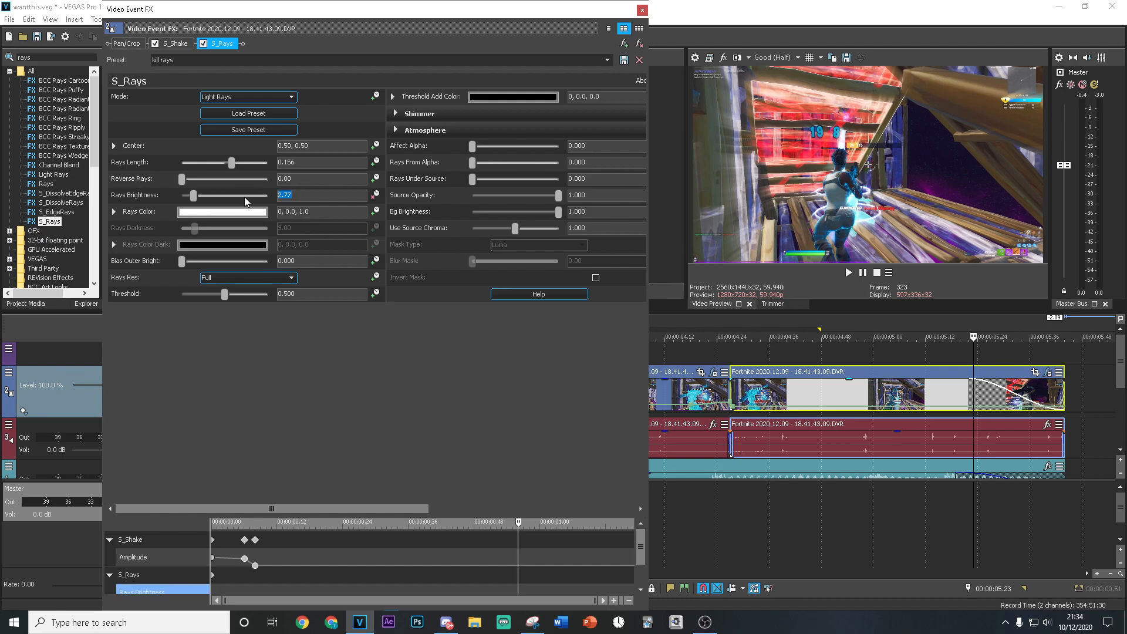
pyautogui.write('0')
pyautogui.press('Return')
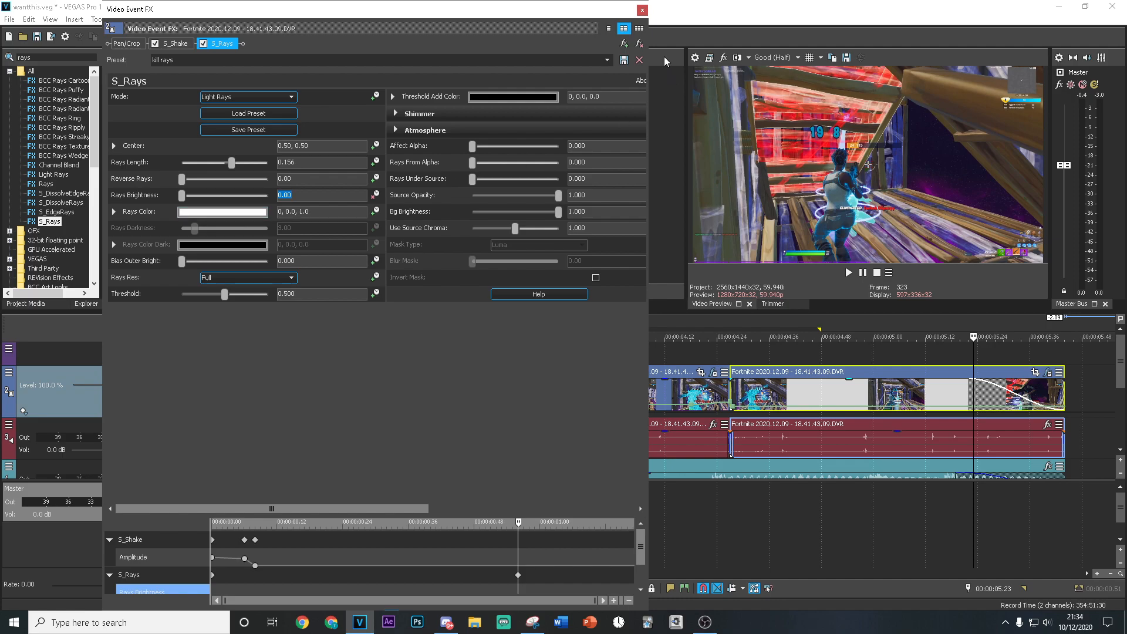
pyautogui.click(642, 10)
pyautogui.click(732, 355)
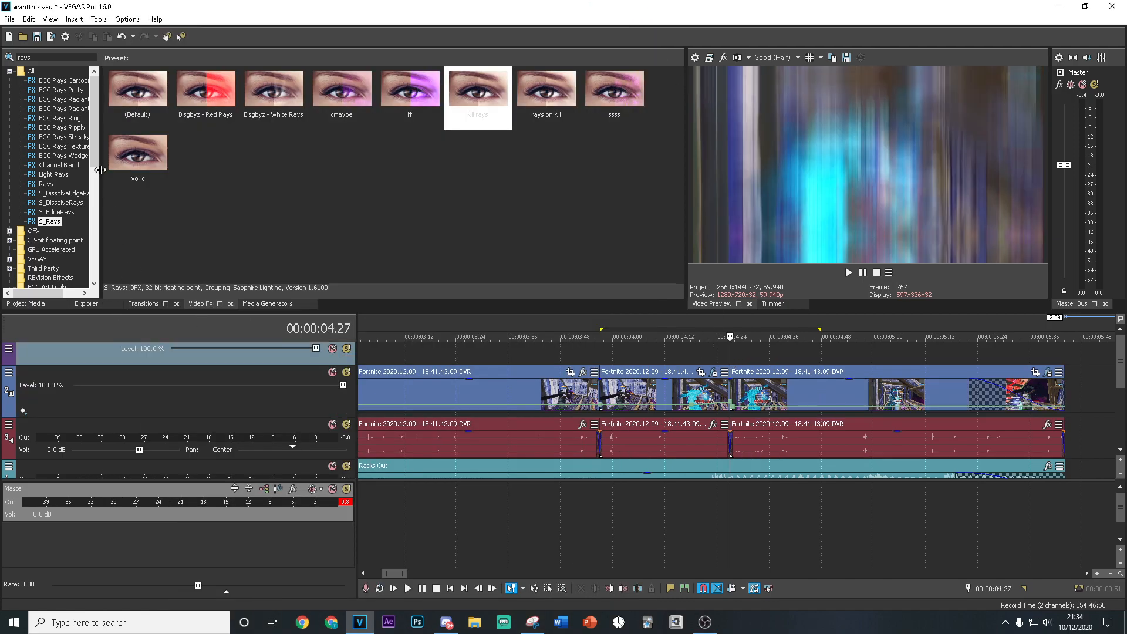
# Find S_Flicker, apply its "clean flicker" preset to the clip starting at the kill, and set its Brightness to 1.200.
pyautogui.doubleClick(26, 57)
pyautogui.press('BackSpace')
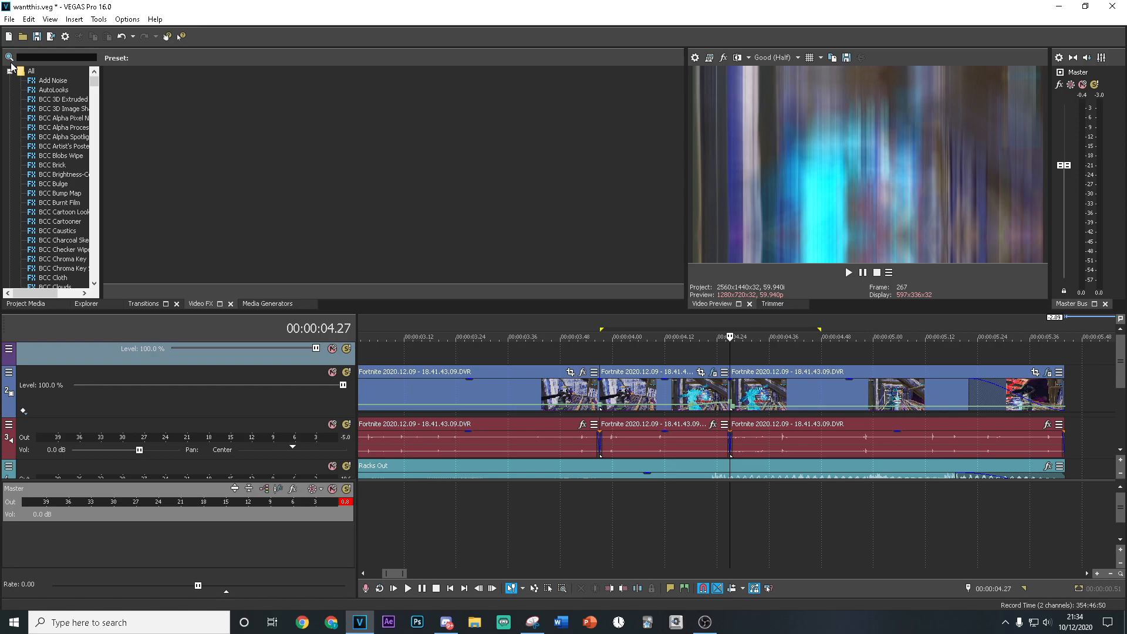
pyautogui.write('flicker')
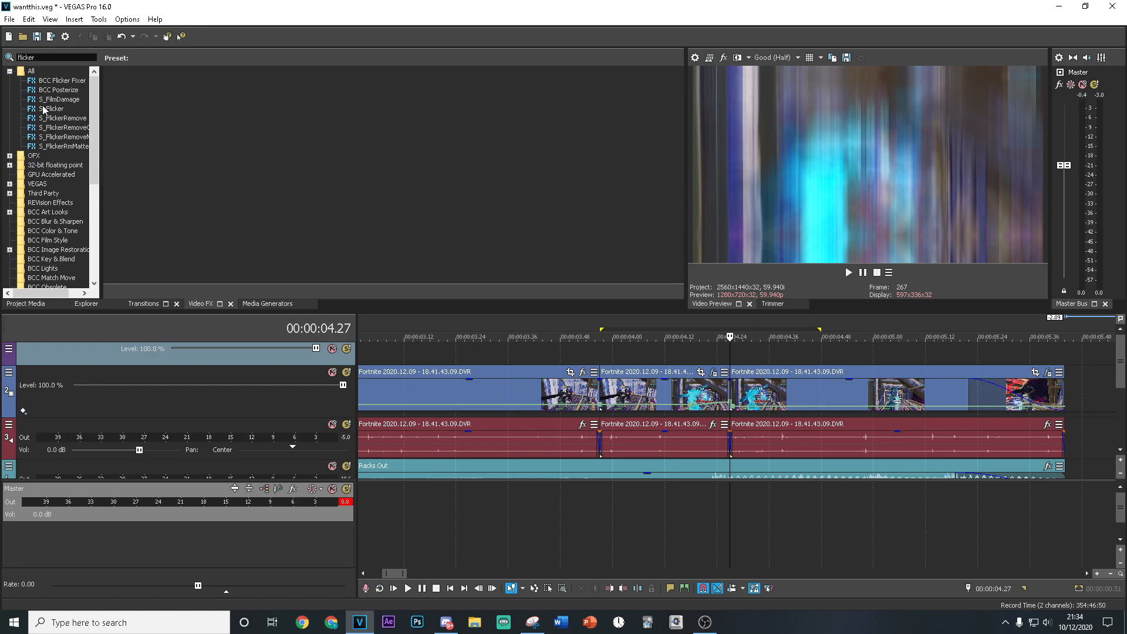
pyautogui.click(43, 109)
pyautogui.moveTo(345, 96); pyautogui.dragTo(787, 407)
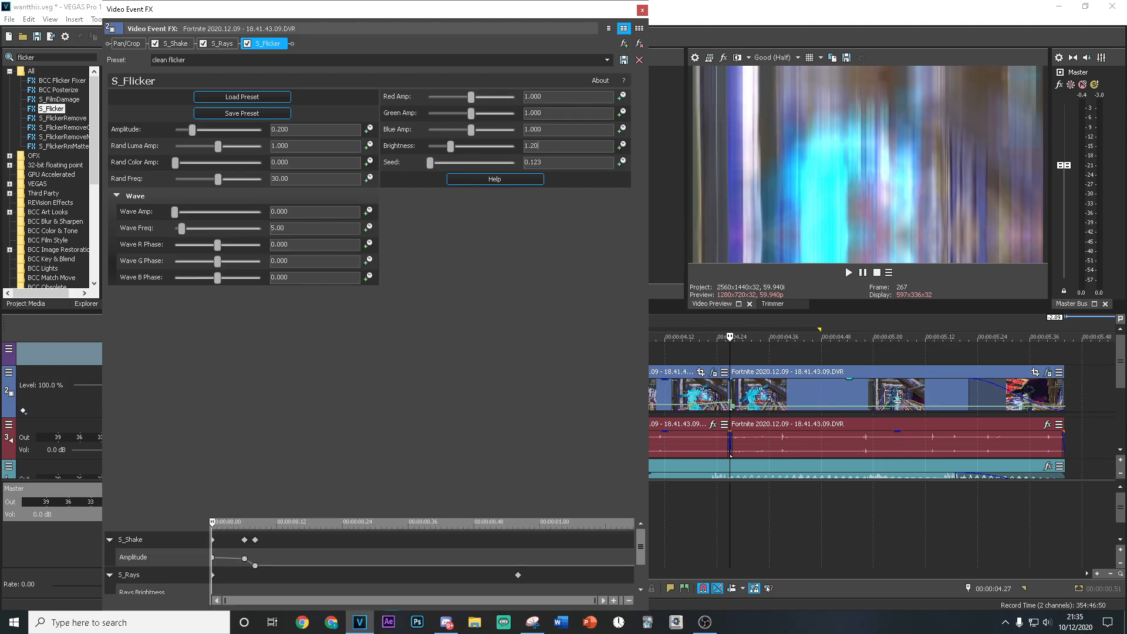
pyautogui.press('Return')
pyautogui.click(214, 522)
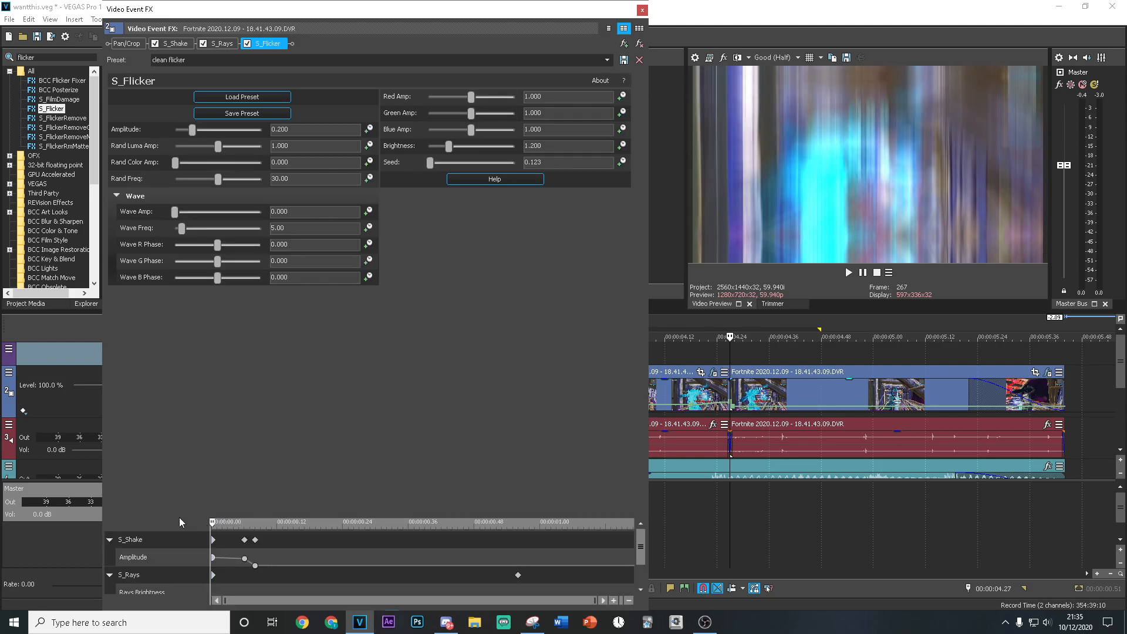
# Set the S_Flicker Amplitude to 0 at 00:00:05.23, then close the effect settings and return to the clip's start.
pyautogui.moveTo(213, 523); pyautogui.dragTo(520, 529)
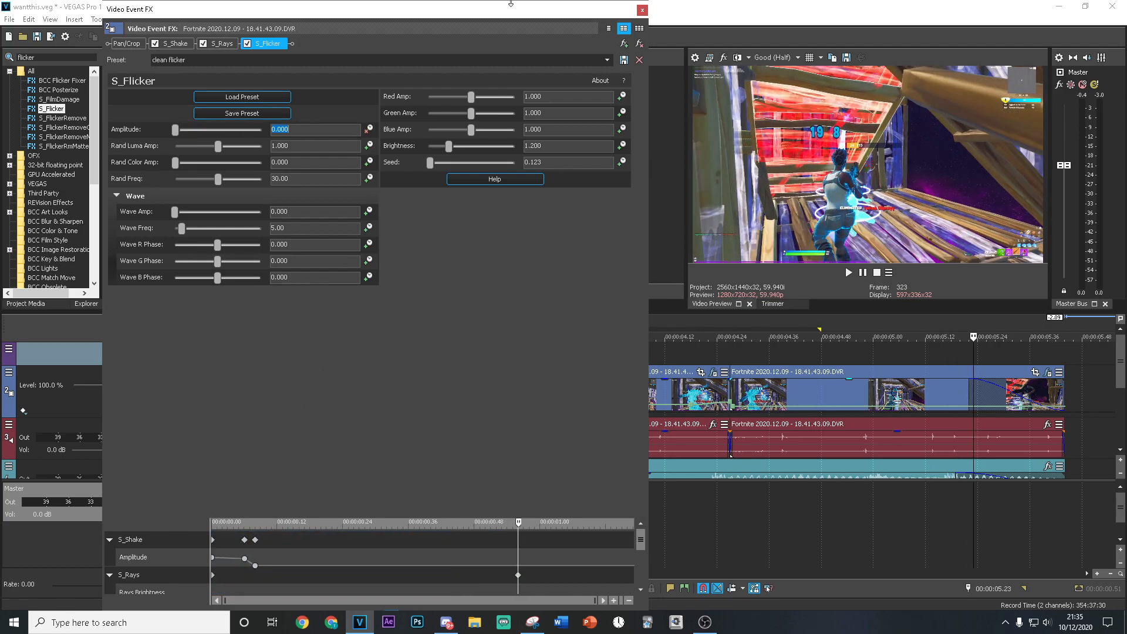
pyautogui.click(642, 10)
pyautogui.click(721, 373)
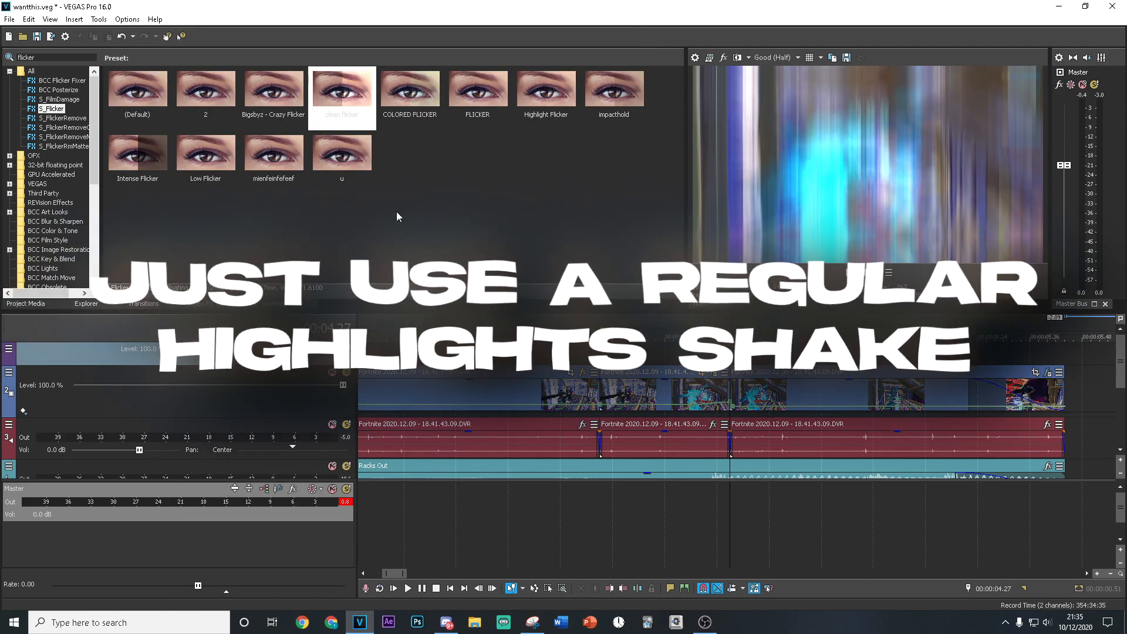
# Find S_Shake and apply its "DignalGodShake" preset to the clip starting at the kill.
pyautogui.moveTo(59, 57); pyautogui.dragTo(9, 56)
pyautogui.write('shake')
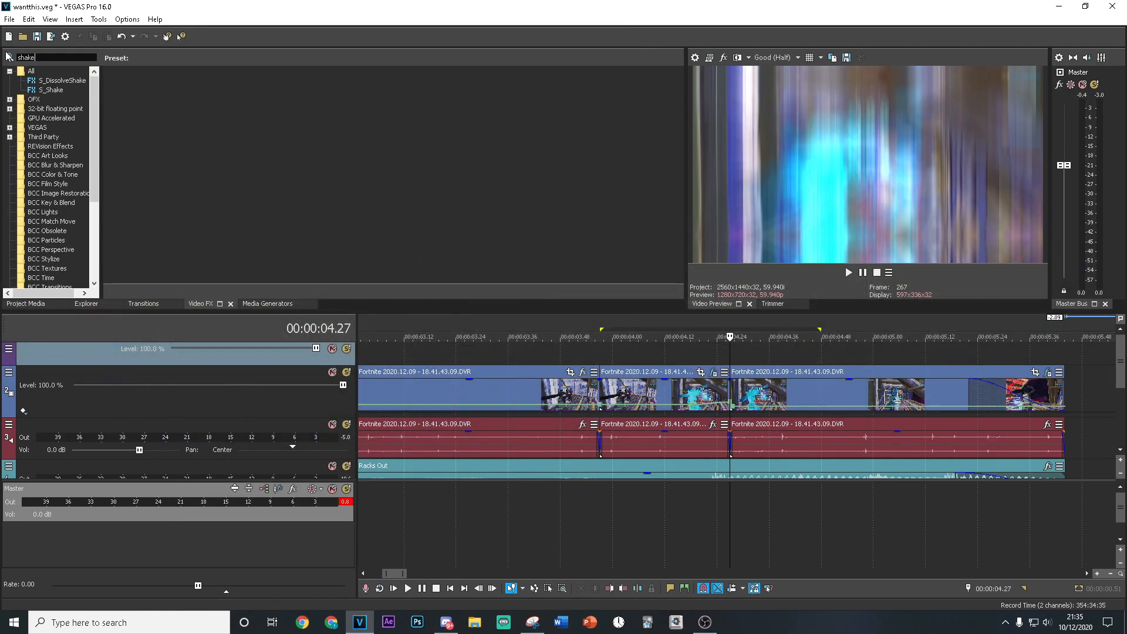
pyautogui.click(51, 90)
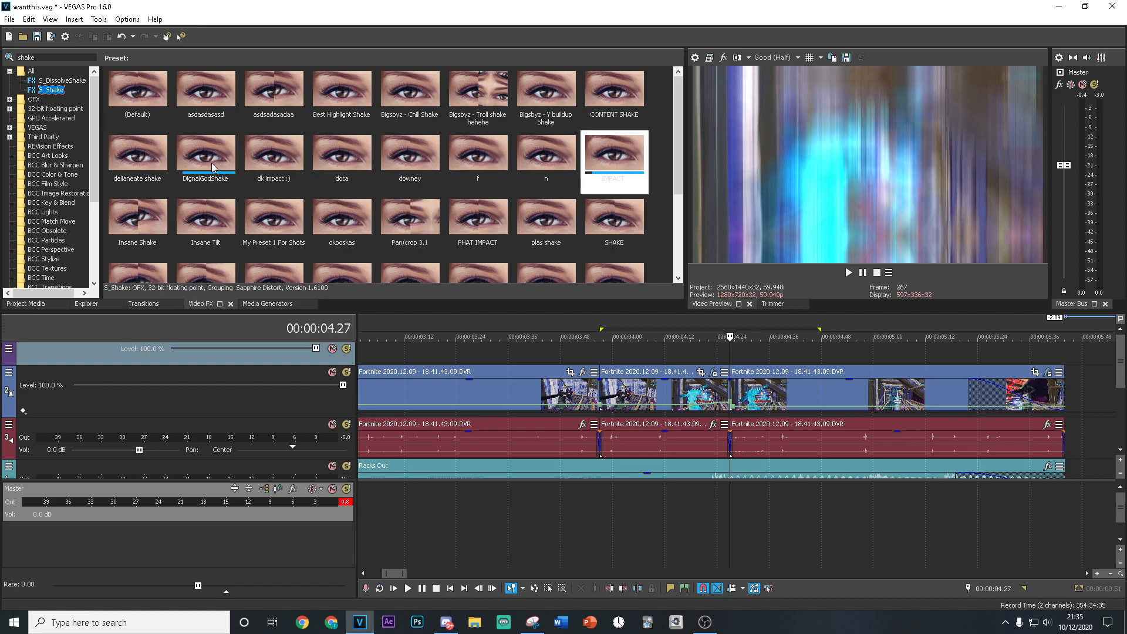
pyautogui.moveTo(213, 168); pyautogui.dragTo(742, 388)
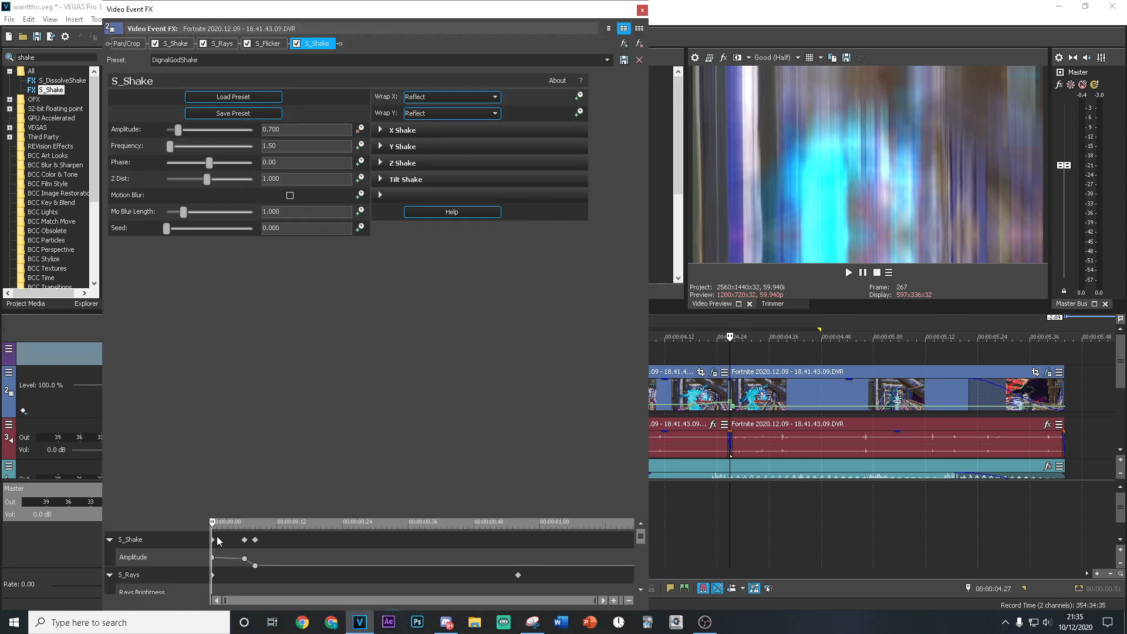
# Set the second S_Shake's Amplitude to 0 at 00:00:05.23 and close the effect settings.
pyautogui.moveTo(212, 523); pyautogui.dragTo(518, 534)
pyautogui.moveTo(285, 129); pyautogui.dragTo(147, 128)
pyautogui.write('0')
pyautogui.press('Return')
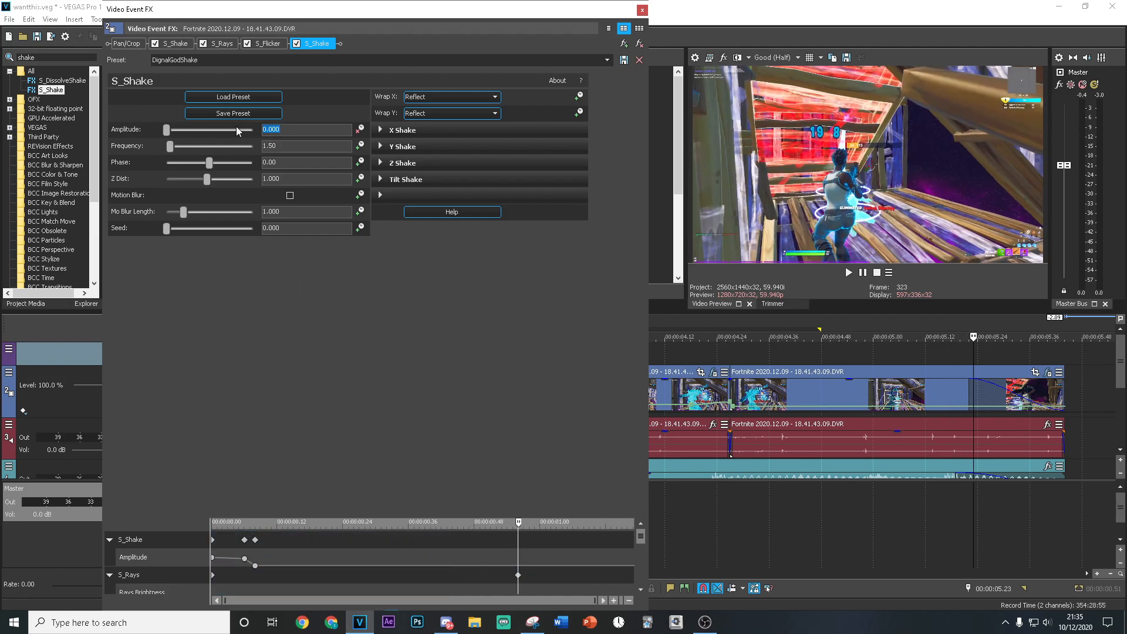
pyautogui.click(642, 10)
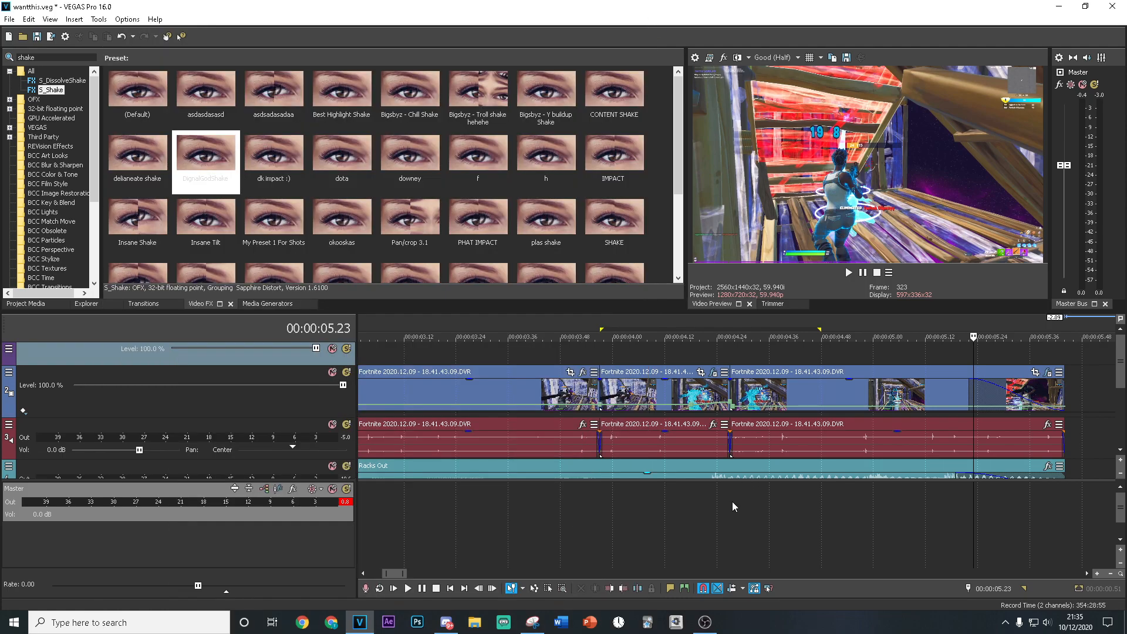
# Apply the default S_HueSatBright preset to the clip starting at the kill and set its Hue Shift to 0.4 at the clip's start.
pyautogui.click(730, 502)
pyautogui.moveTo(47, 57); pyautogui.dragTo(1, 58)
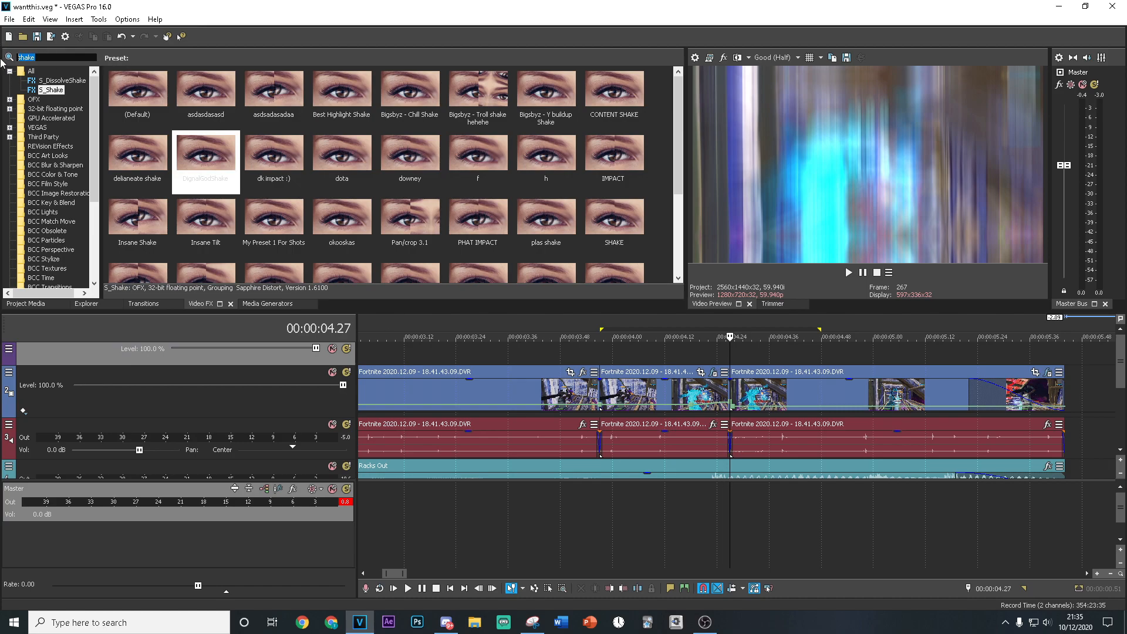
pyautogui.press('BackSpace')
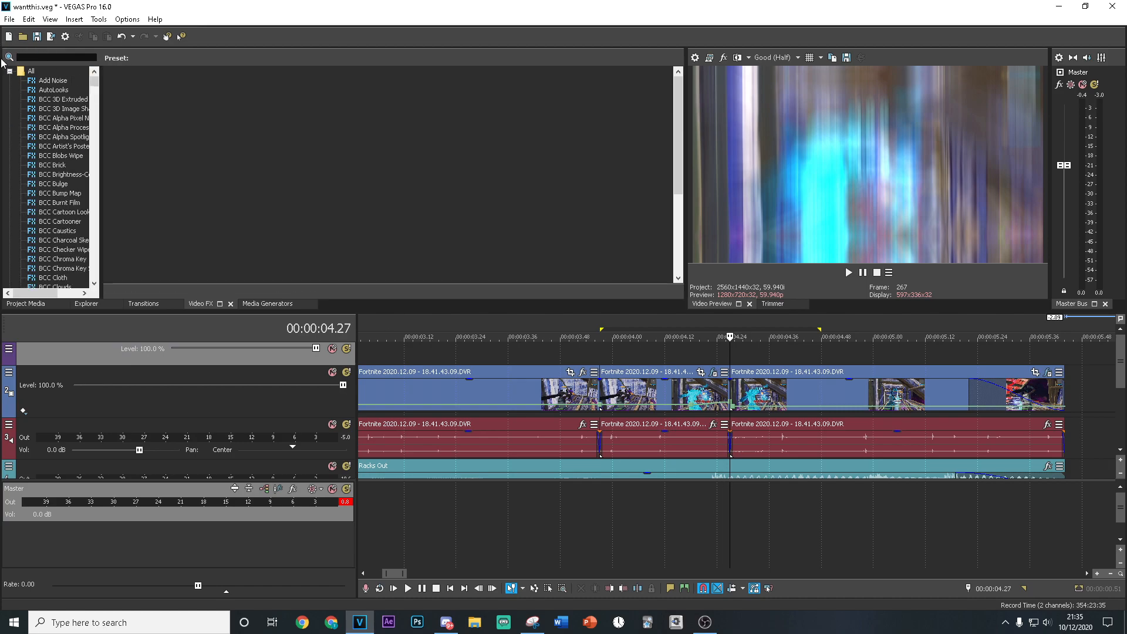
pyautogui.write('hue')
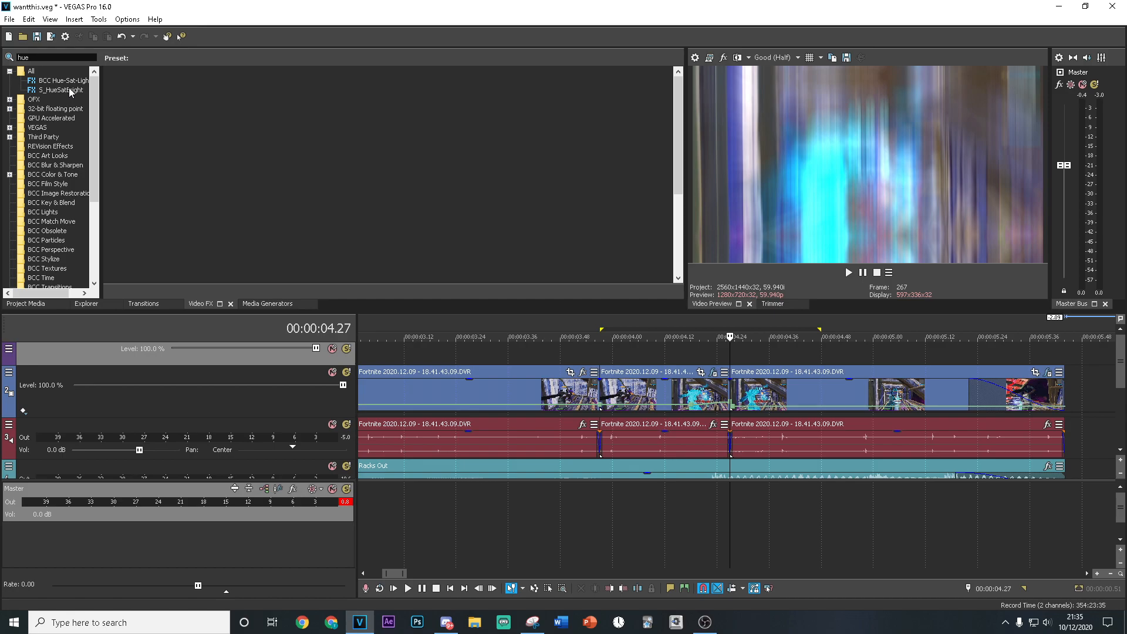
pyautogui.moveTo(69, 92); pyautogui.dragTo(414, 268)
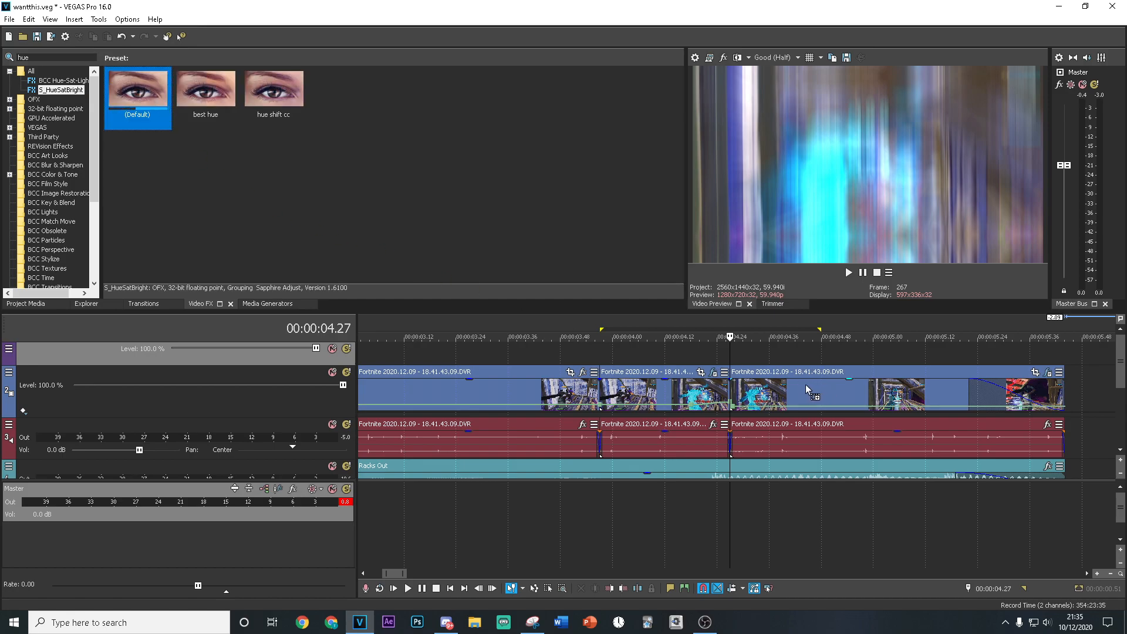
pyautogui.moveTo(806, 385); pyautogui.dragTo(751, 380)
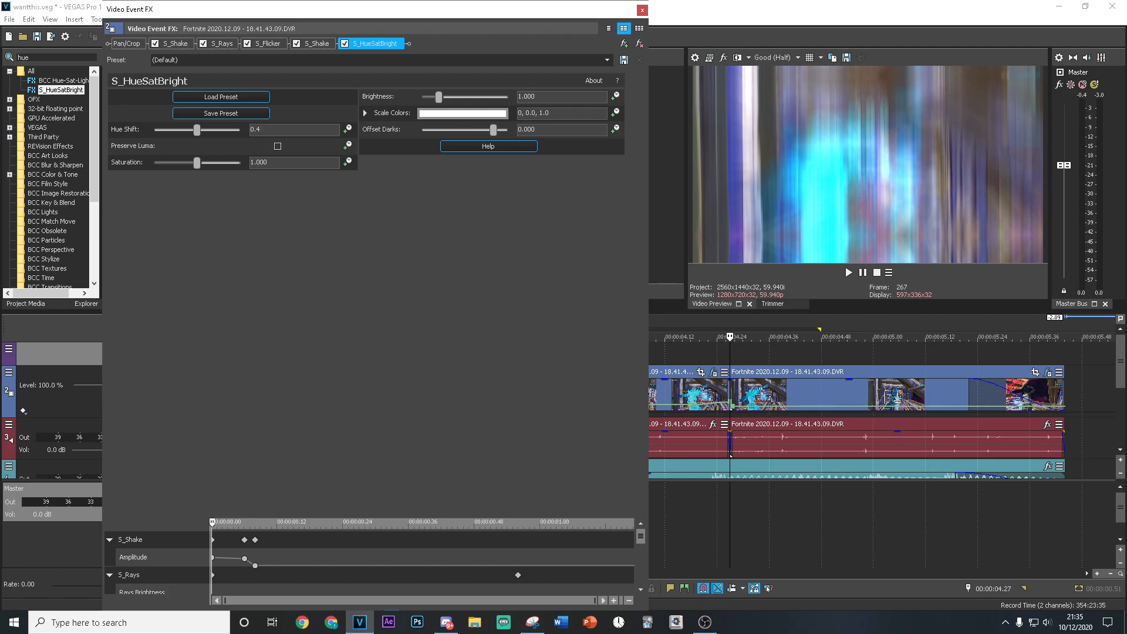
pyautogui.write('0.4')
pyautogui.press('Return')
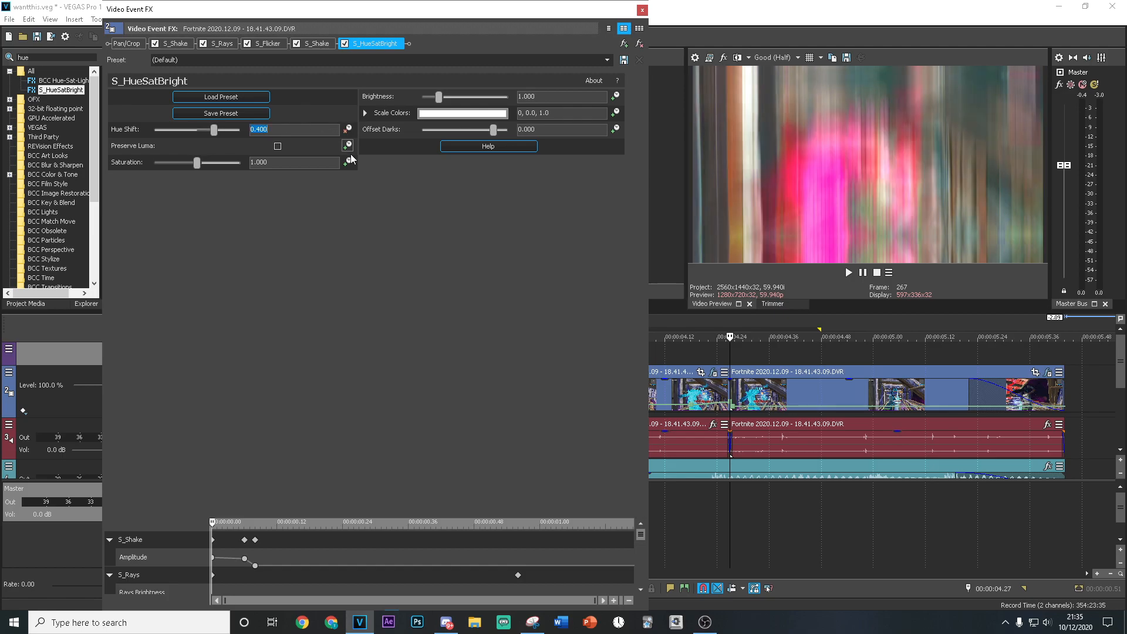
# Advance twelve frames to 00:00:04.39 and raise the Hue Shift to about 0.605.
pyautogui.click(214, 521)
pyautogui.press('Right')
pyautogui.press('Right')
pyautogui.press('Right')
pyautogui.press('Right')
pyautogui.press('Right')
pyautogui.press('Right')
pyautogui.press('Right')
pyautogui.press('Right')
pyautogui.press('Right')
pyautogui.press('Right')
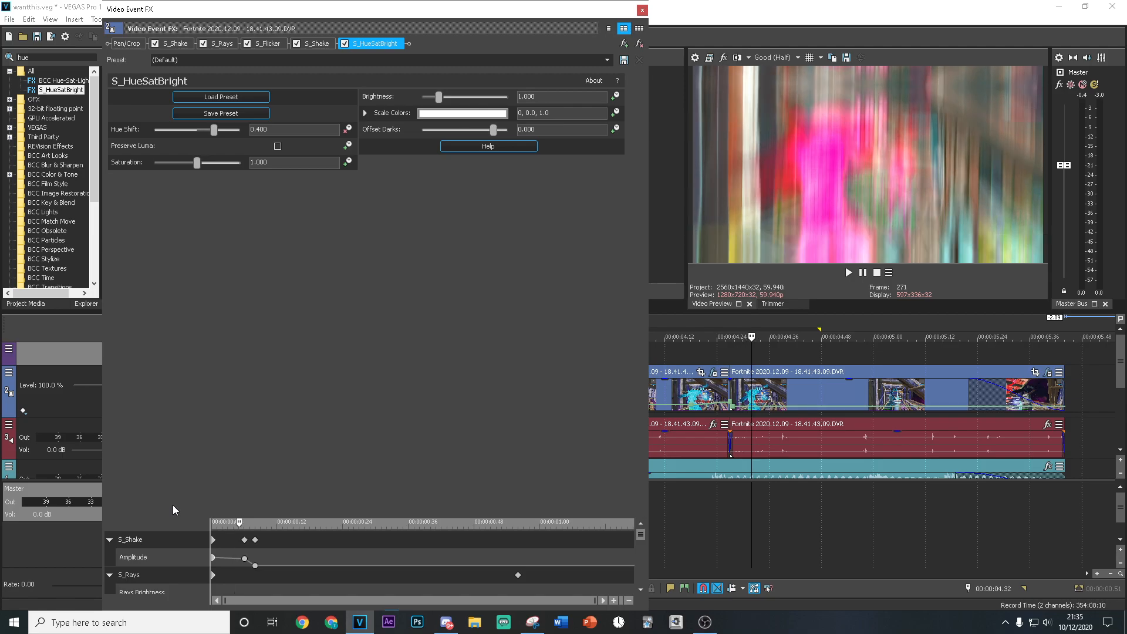
pyautogui.press('Right')
pyautogui.press('Right')
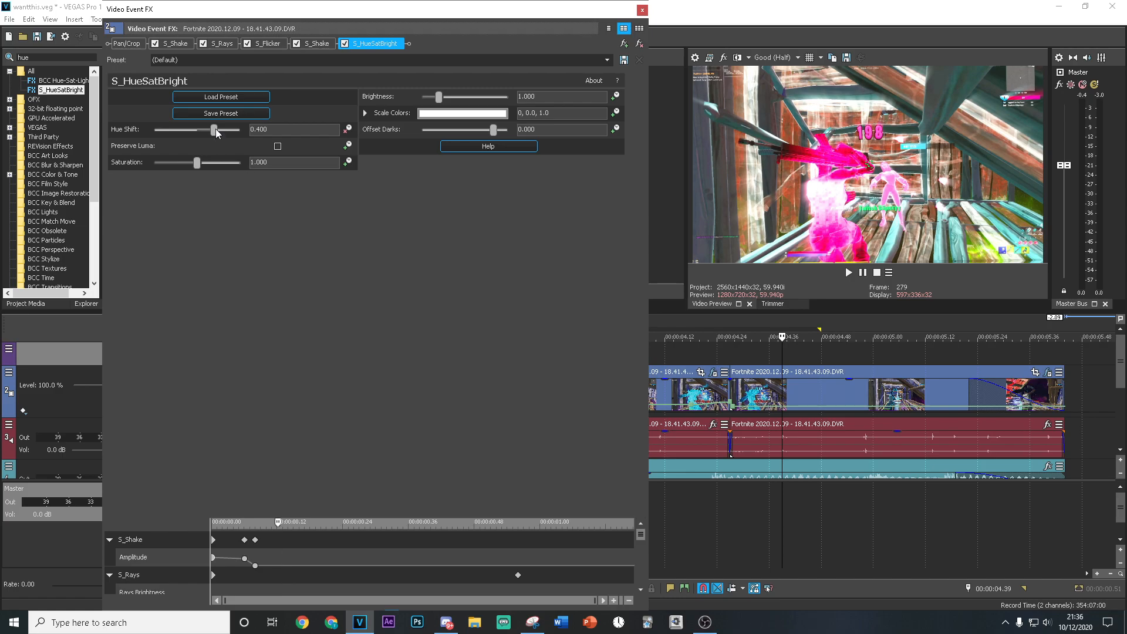
pyautogui.moveTo(214, 130); pyautogui.dragTo(224, 131)
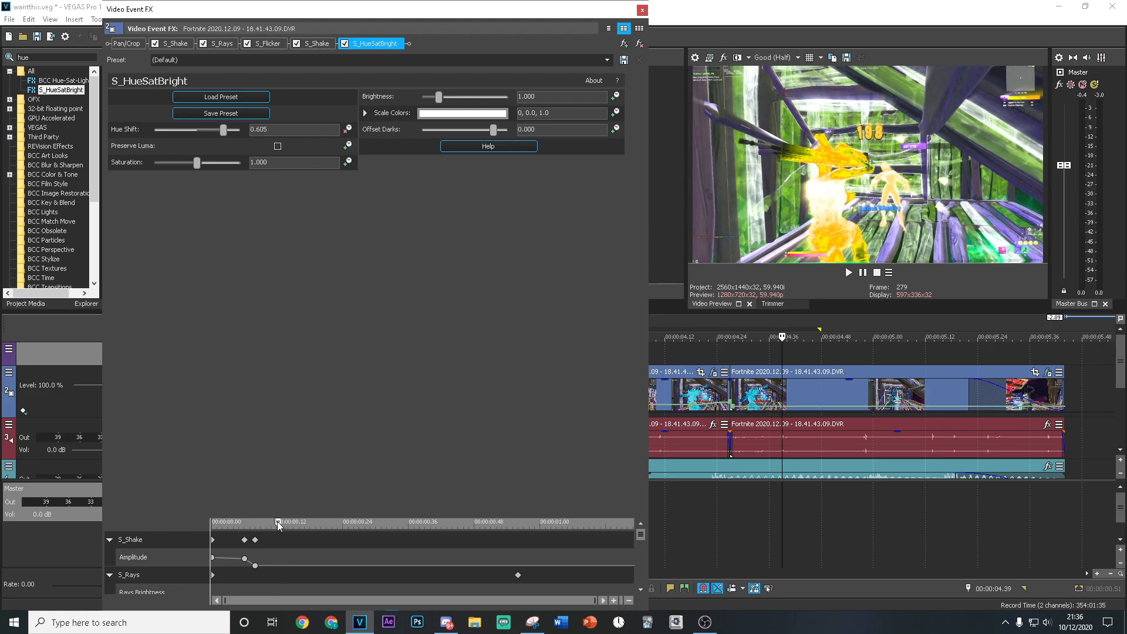
# Raise the Hue Shift to about 0.714 at 24 frames into the clip.
pyautogui.press('Right')
pyautogui.press('Right')
pyautogui.press('Right')
pyautogui.press('Right')
pyautogui.press('Right')
pyautogui.press('Right')
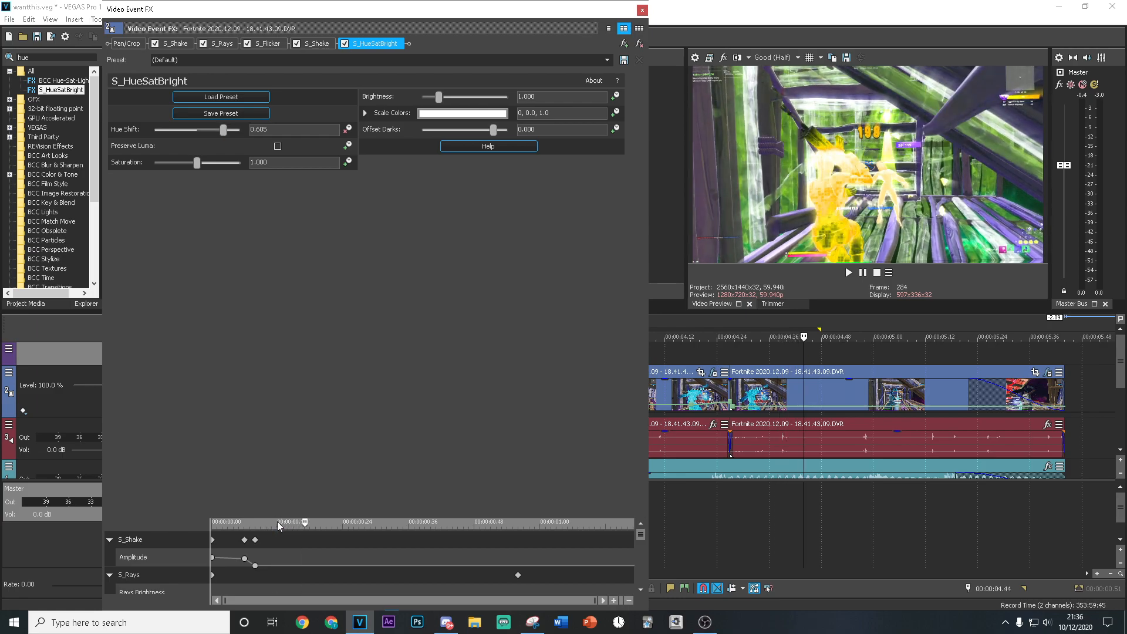
pyautogui.press('Right')
pyautogui.press('Right')
pyautogui.press('Right')
pyautogui.press('Right')
pyautogui.press('Right')
pyautogui.press('Right')
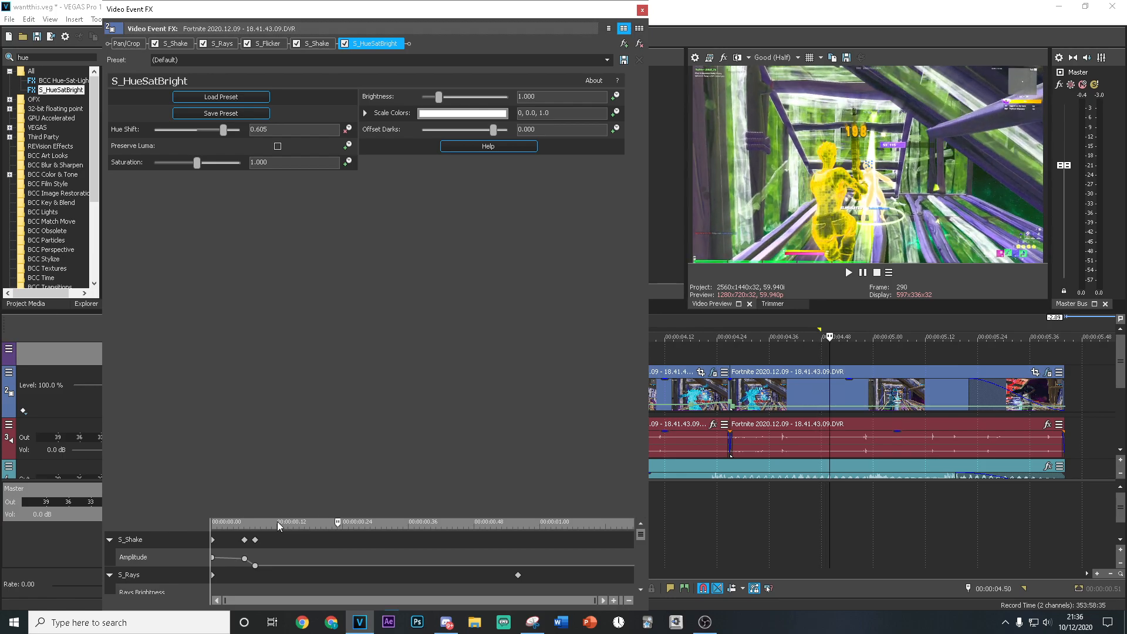
pyautogui.moveTo(226, 130); pyautogui.dragTo(230, 132)
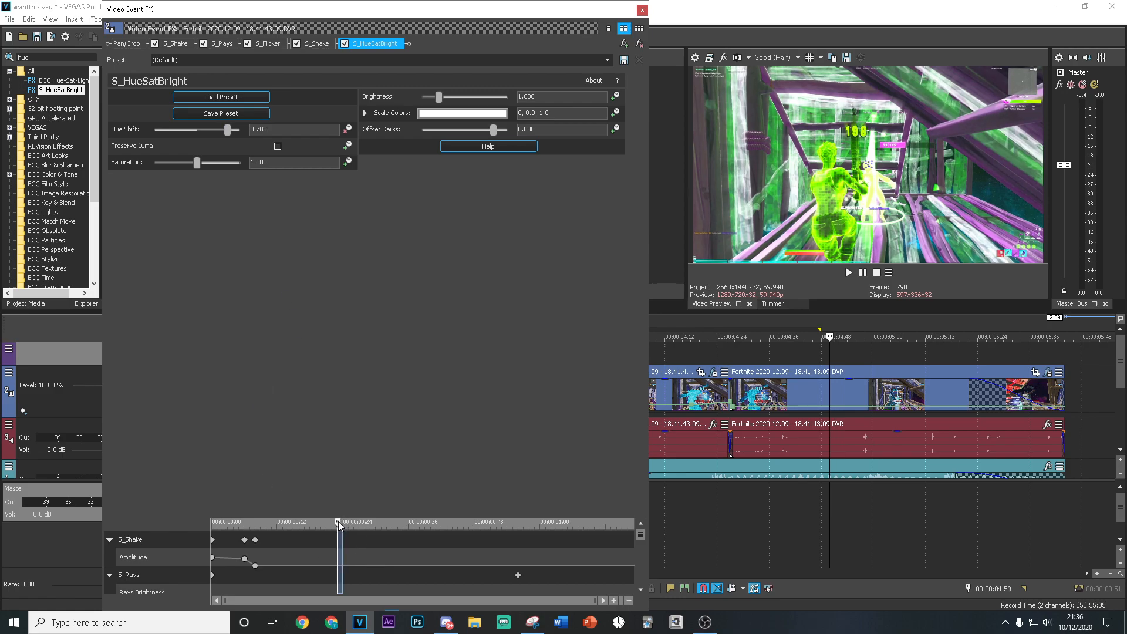
# Set the Hue Shift to about 0.878 at 00:00:05.03 and to 0 at 00:00:05.23.
pyautogui.press('space')
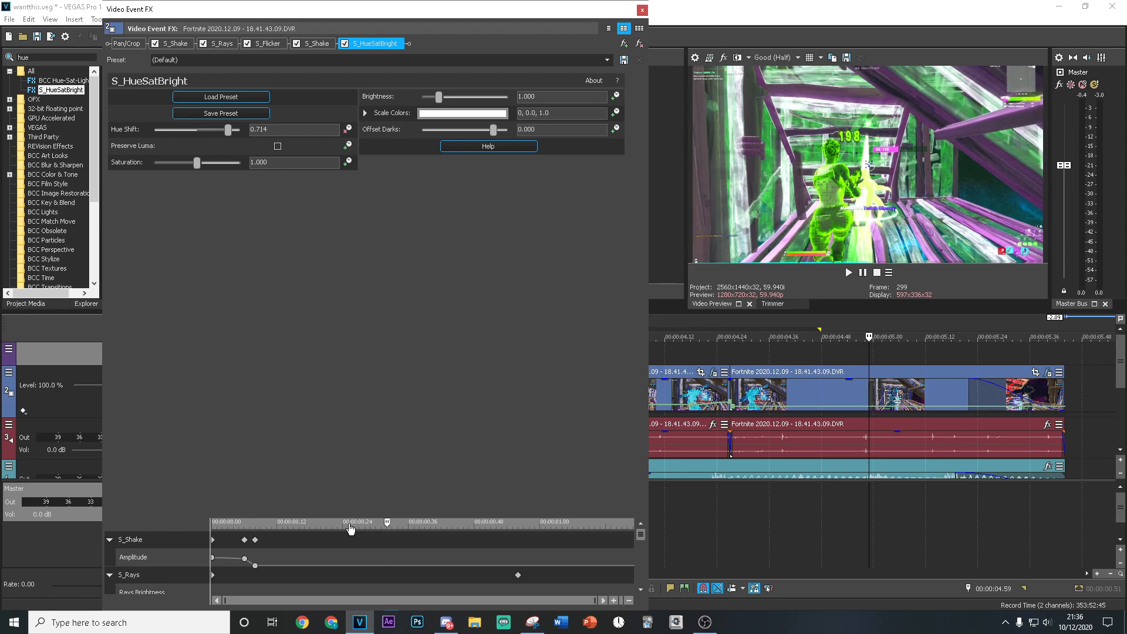
pyautogui.moveTo(228, 130); pyautogui.dragTo(236, 143)
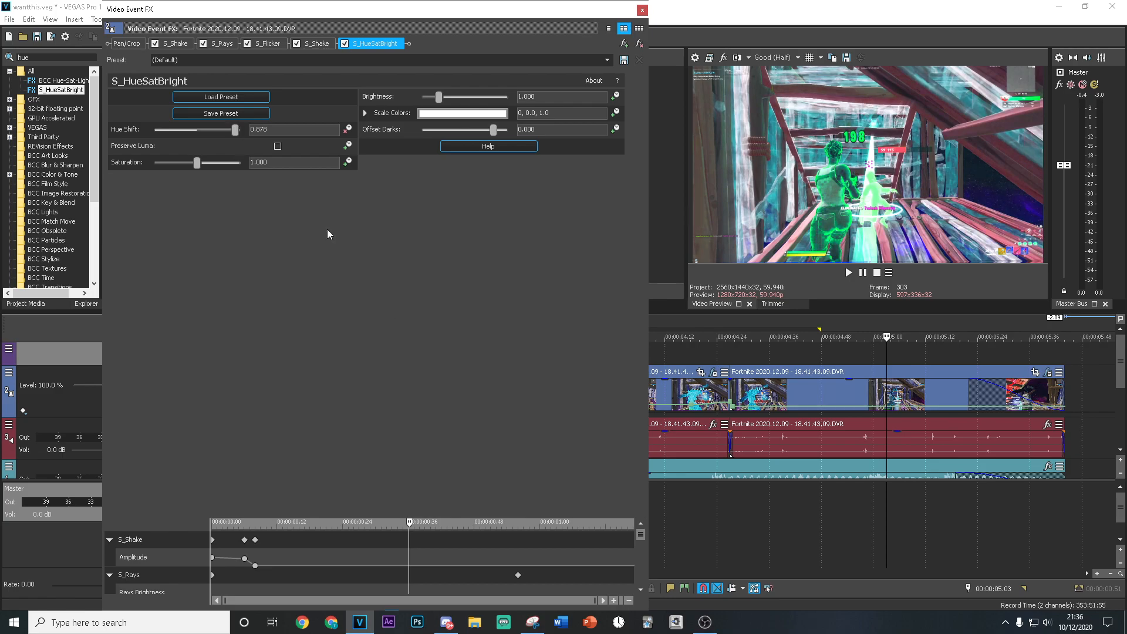
pyautogui.moveTo(410, 523); pyautogui.dragTo(518, 529)
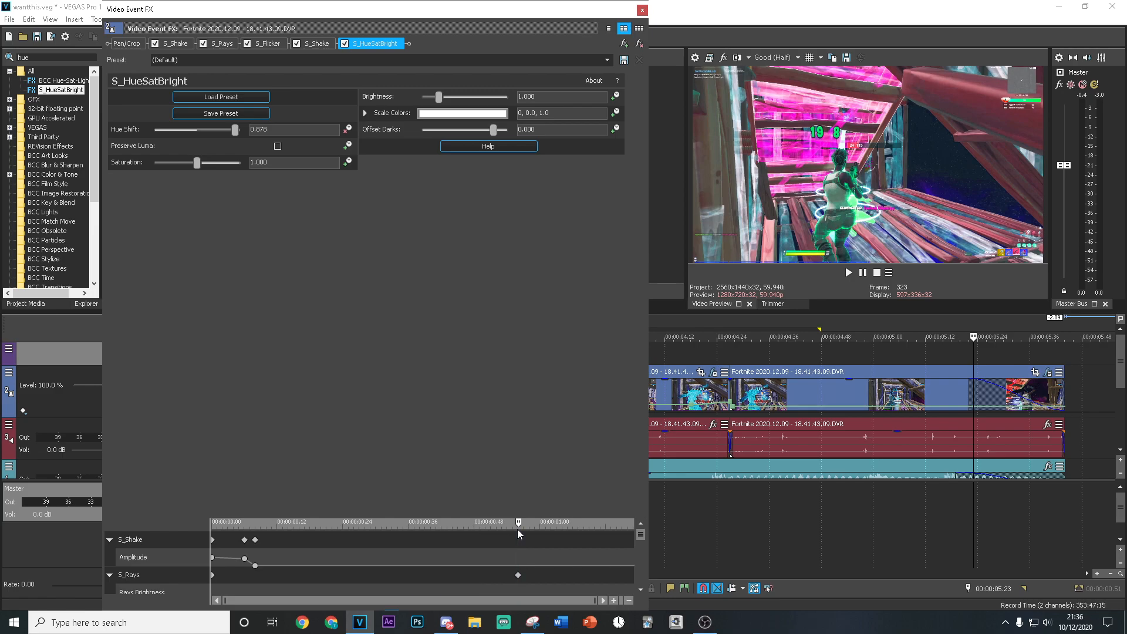
pyautogui.moveTo(284, 132); pyautogui.dragTo(214, 131)
pyautogui.write('0')
pyautogui.press('Return')
# Change all five Hue Shift keyframes of S_HueSatBright to Smooth Fade and close the effect settings.
pyautogui.moveTo(641, 537); pyautogui.dragTo(637, 592)
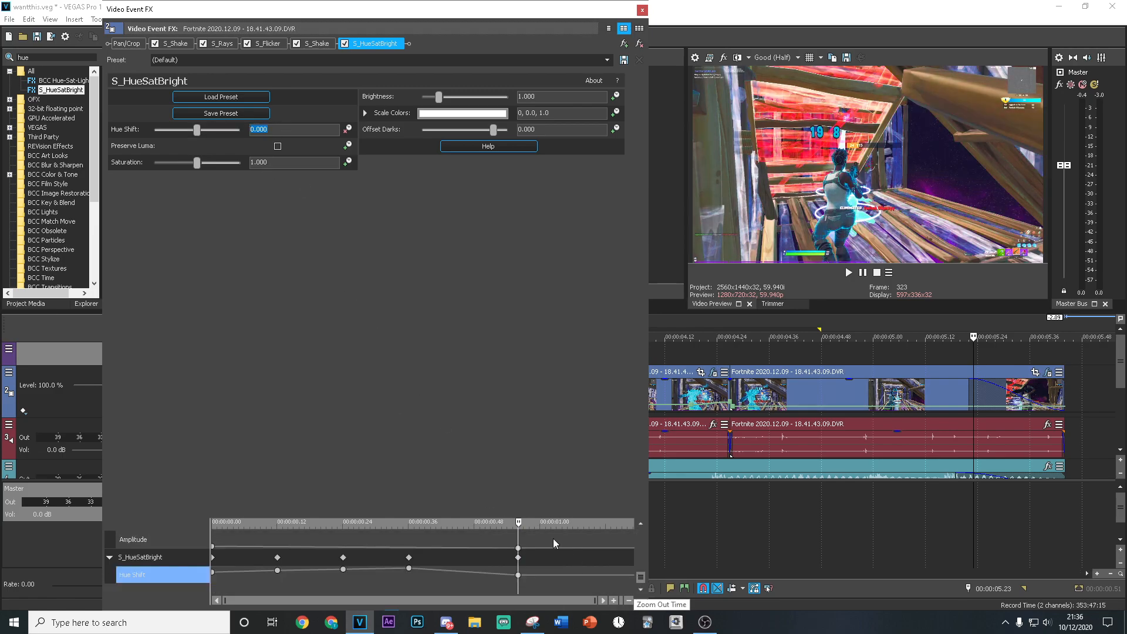
pyautogui.moveTo(524, 529); pyautogui.dragTo(213, 525)
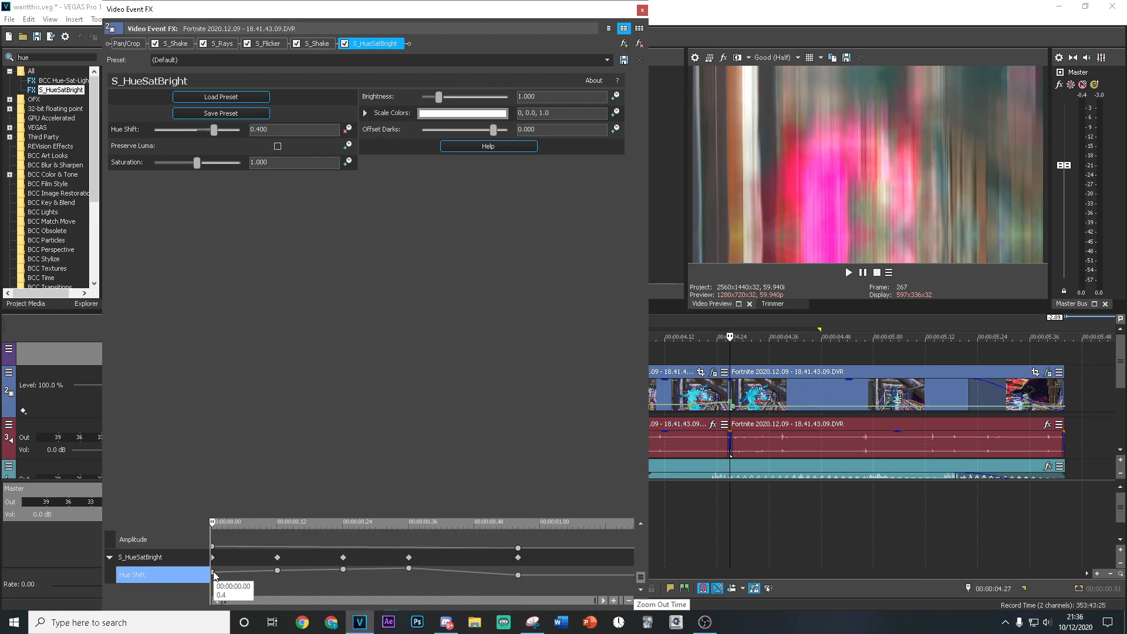
pyautogui.rightClick(214, 575)
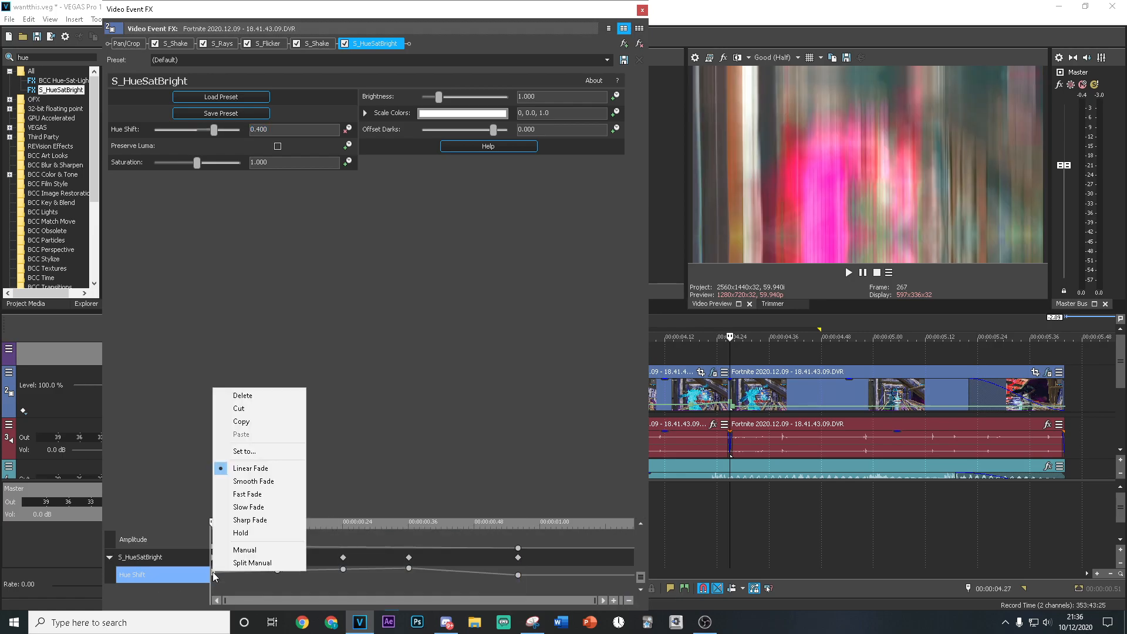
pyautogui.click(254, 481)
pyautogui.rightClick(278, 570)
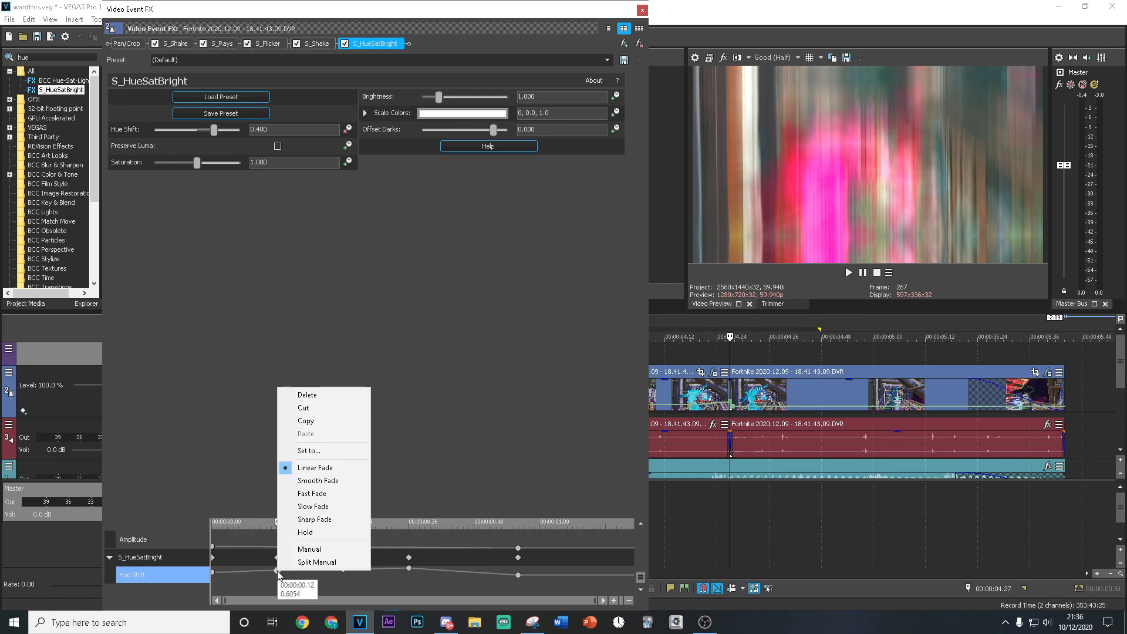
pyautogui.click(312, 491)
pyautogui.rightClick(343, 570)
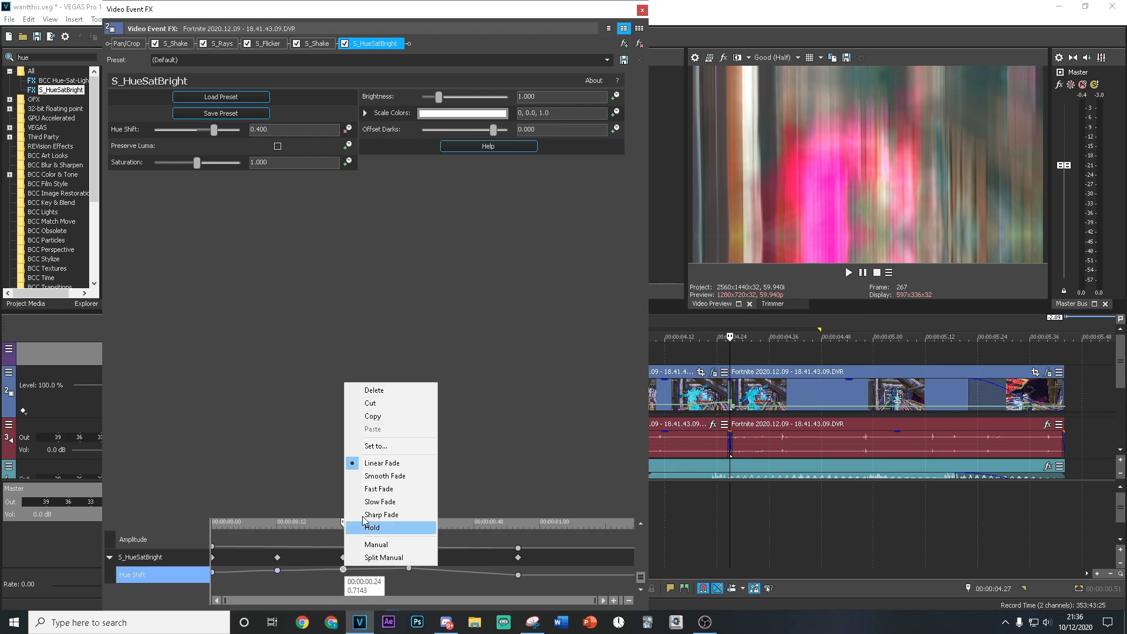
pyautogui.click(378, 485)
pyautogui.rightClick(409, 568)
pyautogui.click(451, 476)
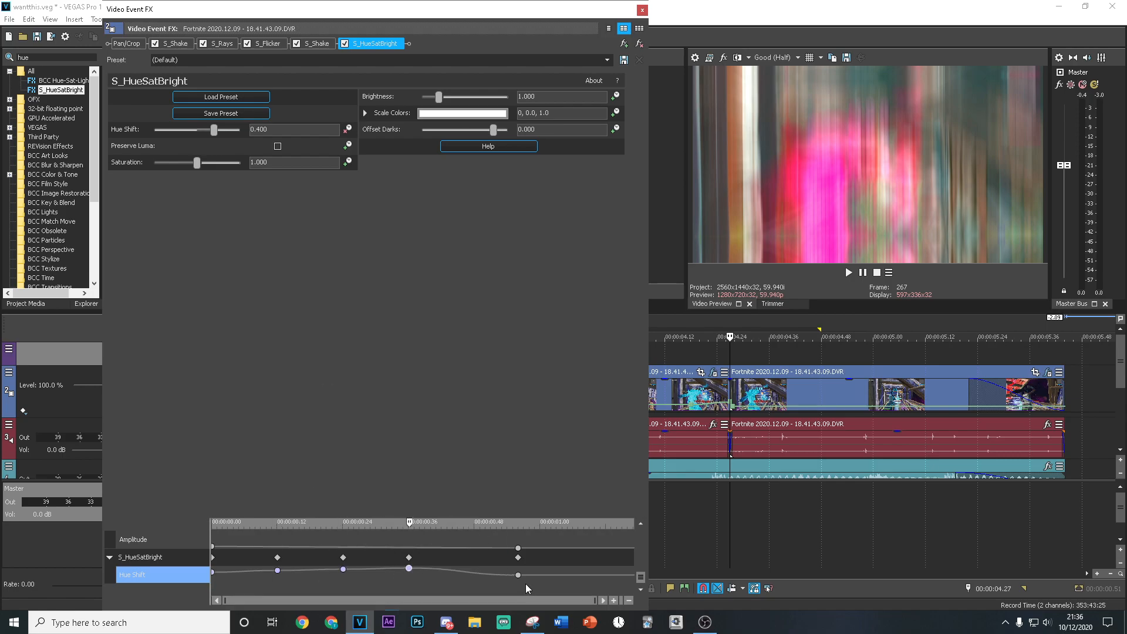
pyautogui.click(518, 573)
pyautogui.rightClick(520, 571)
pyautogui.click(557, 481)
pyautogui.click(642, 10)
# Select the range from 00:00:03.45 to 00:00:04.54 around the kill and play it back.
pyautogui.scroll(-2, 722, 411)
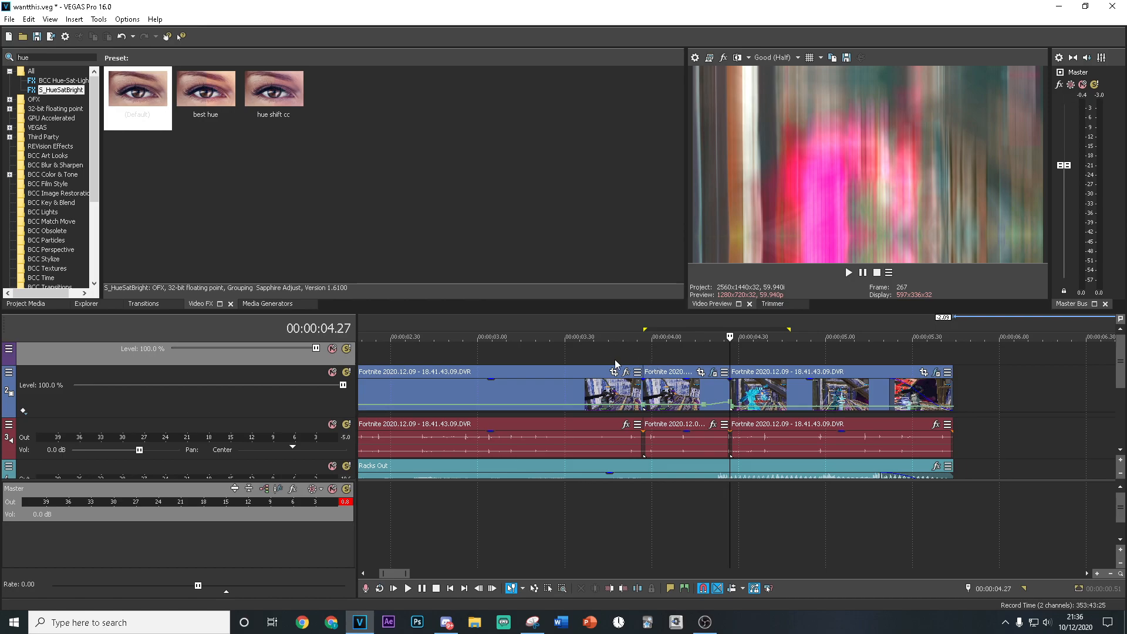
pyautogui.moveTo(610, 367); pyautogui.dragTo(808, 369)
pyautogui.press('space')
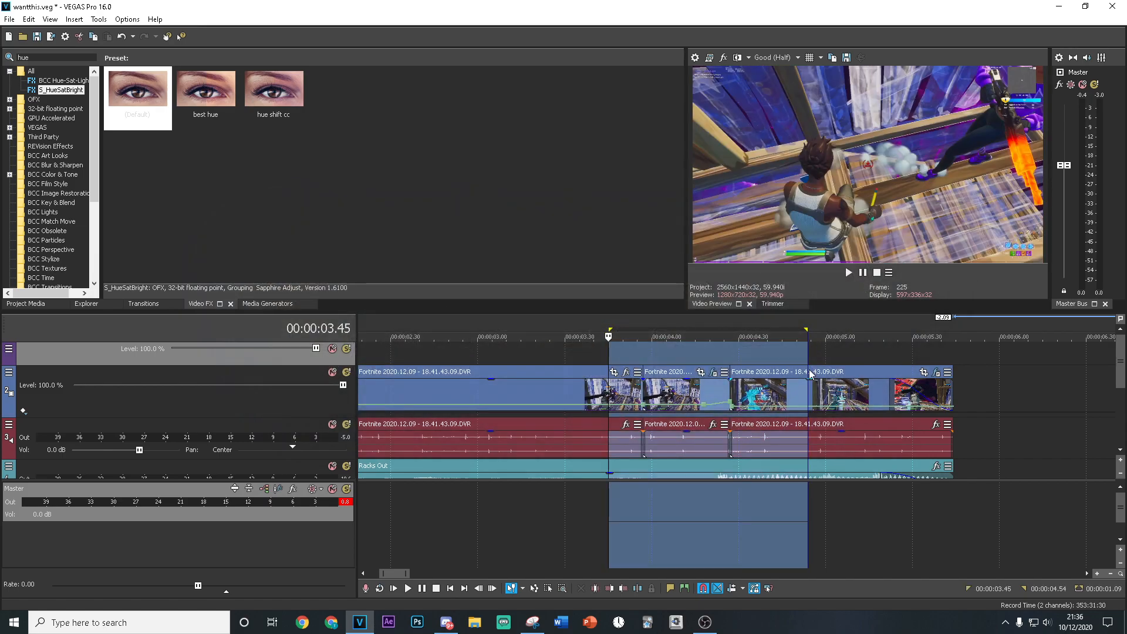
pyautogui.press('space')
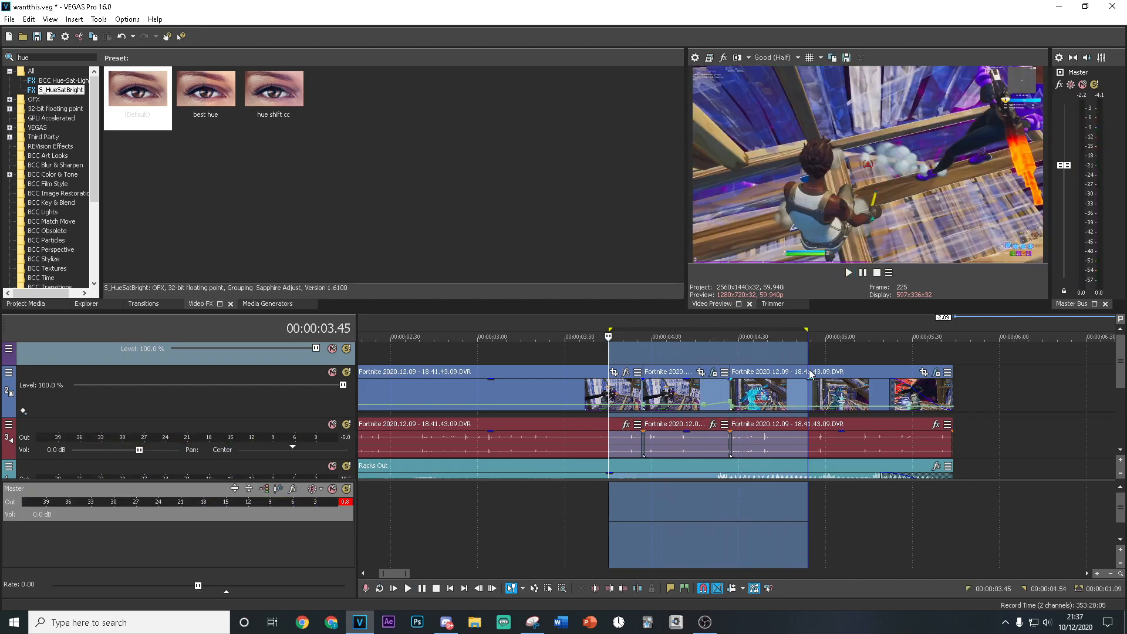
# Scrub from before the kill through to 00:00:05.30 and check the velocity at the last clip's start.
pyautogui.click(706, 354)
pyautogui.moveTo(704, 356); pyautogui.dragTo(913, 370)
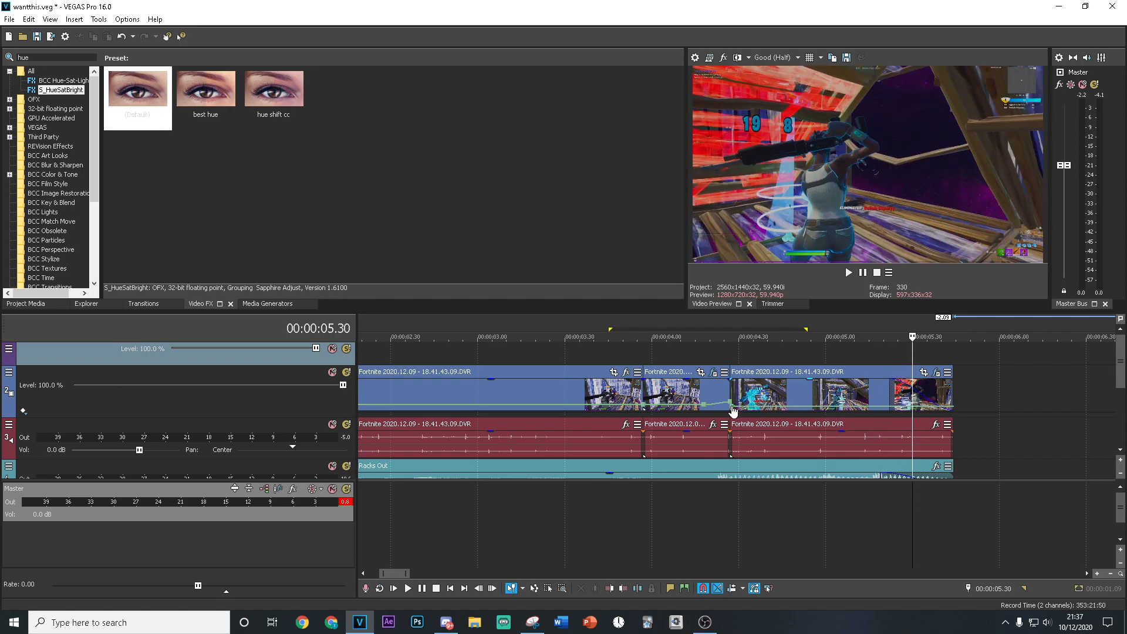
pyautogui.moveTo(730, 405)
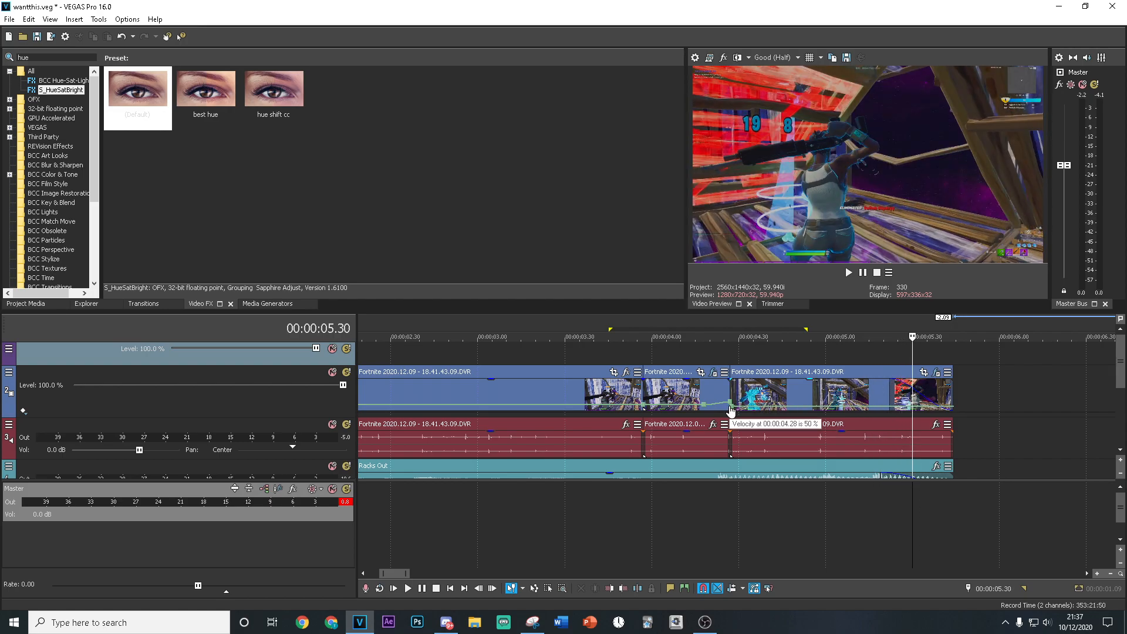